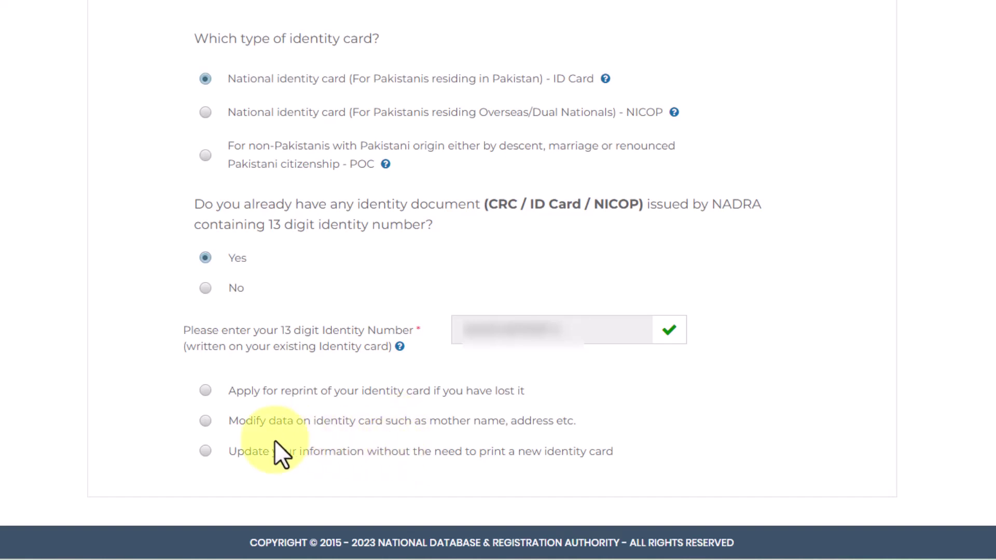
Choose to update the information without the need to print a new identity card.
click(205, 452)
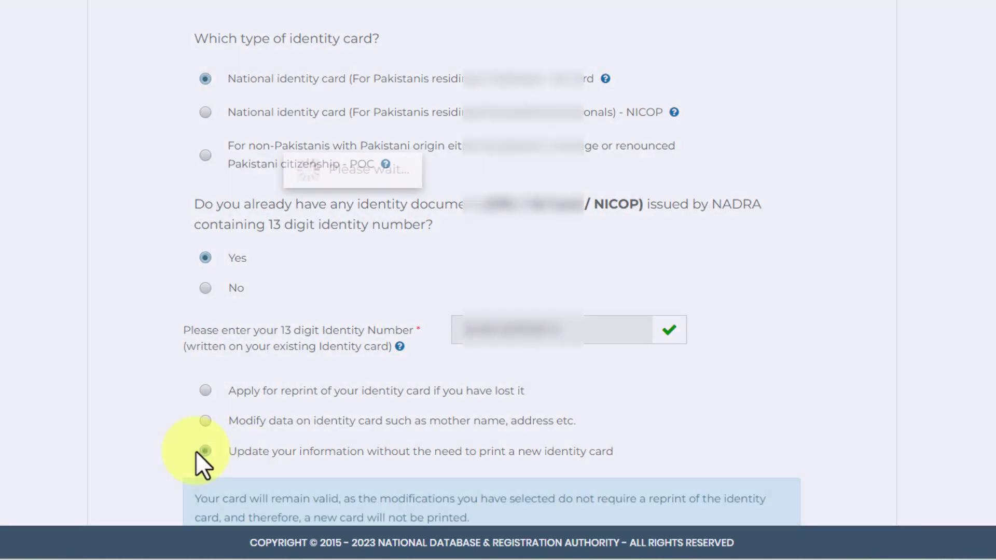
scroll(195, 451, down, 3)
scroll(195, 453, down, 3)
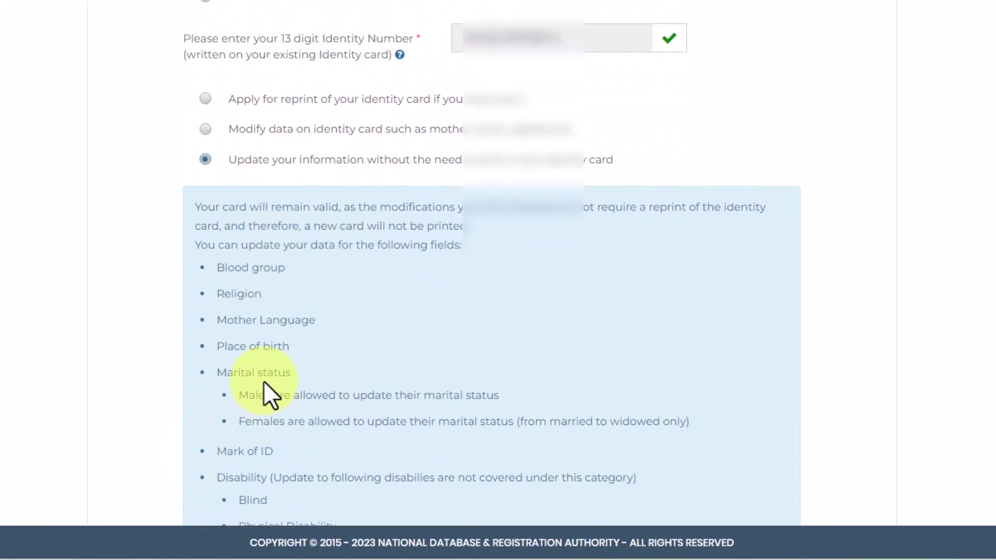
scroll(282, 357, down, 6)
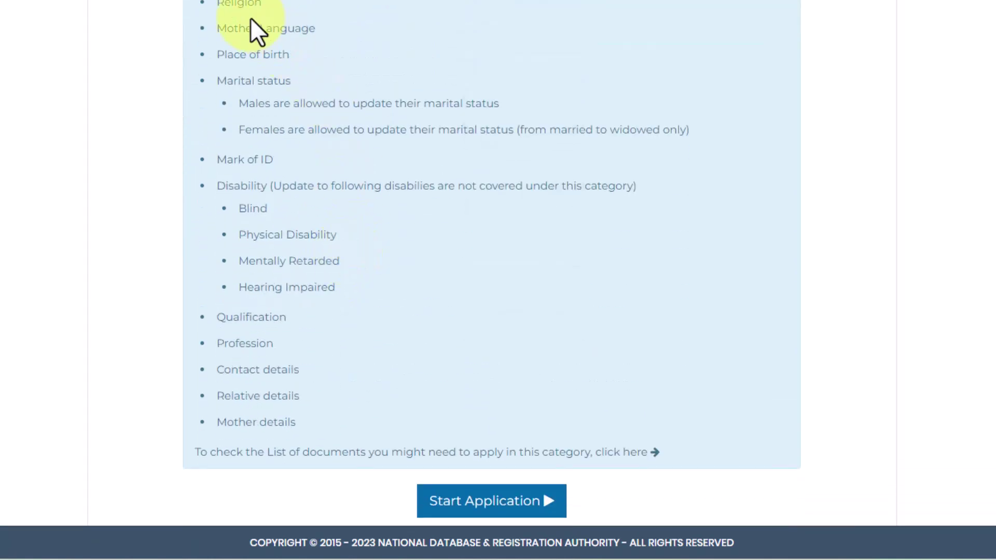
Examine the list of data fields that can be updated without reprinting the card, from religion to mother details.
drag(218, 10, 301, 15)
drag(218, 28, 322, 33)
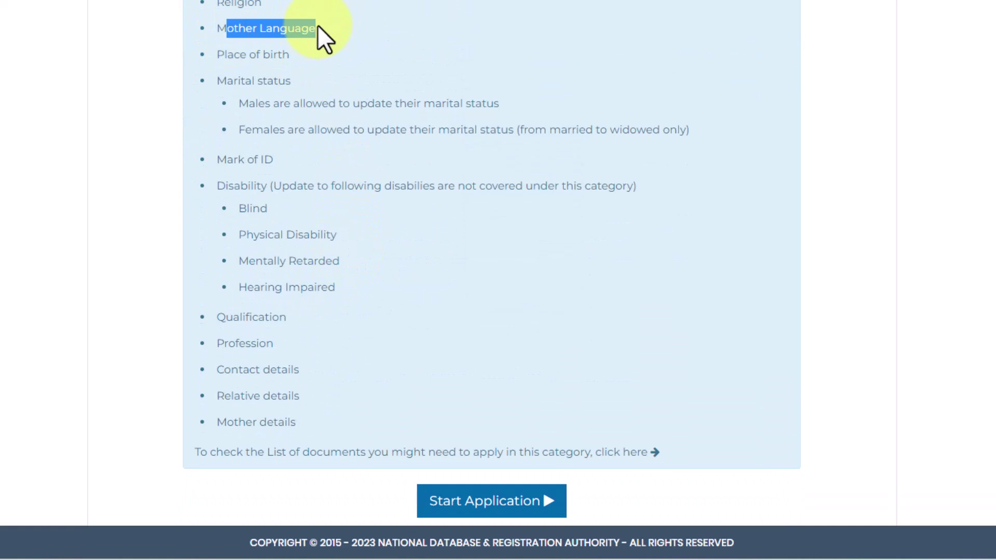
drag(224, 52, 290, 56)
drag(217, 80, 227, 81)
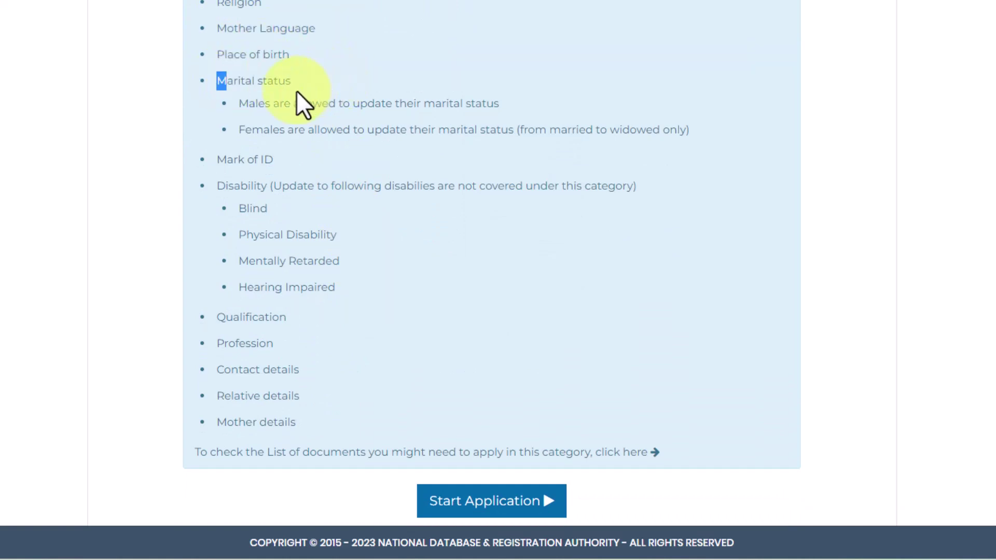
drag(234, 160, 300, 161)
drag(248, 208, 282, 220)
click(280, 188)
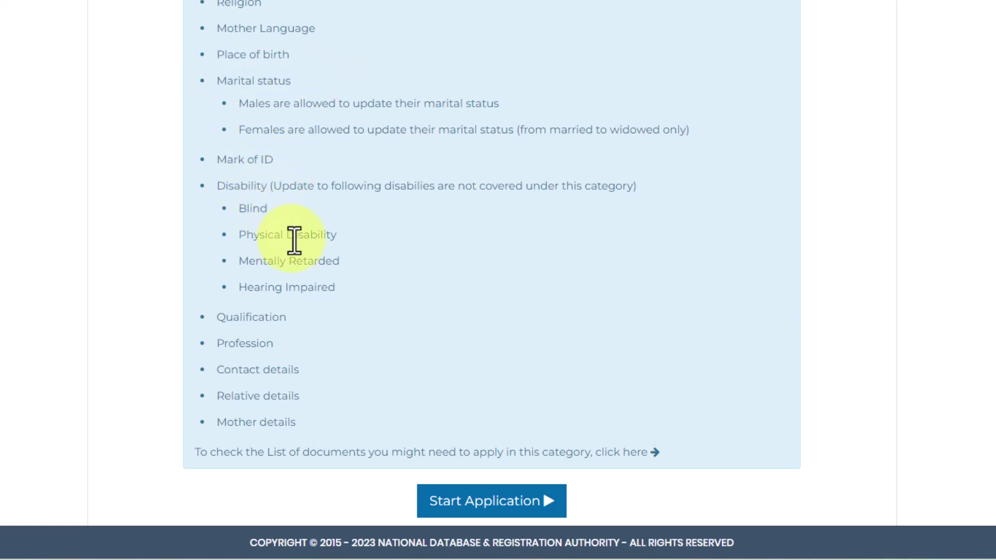
drag(227, 317, 287, 318)
drag(230, 344, 291, 349)
click(227, 371)
drag(227, 370, 315, 398)
drag(238, 423, 287, 423)
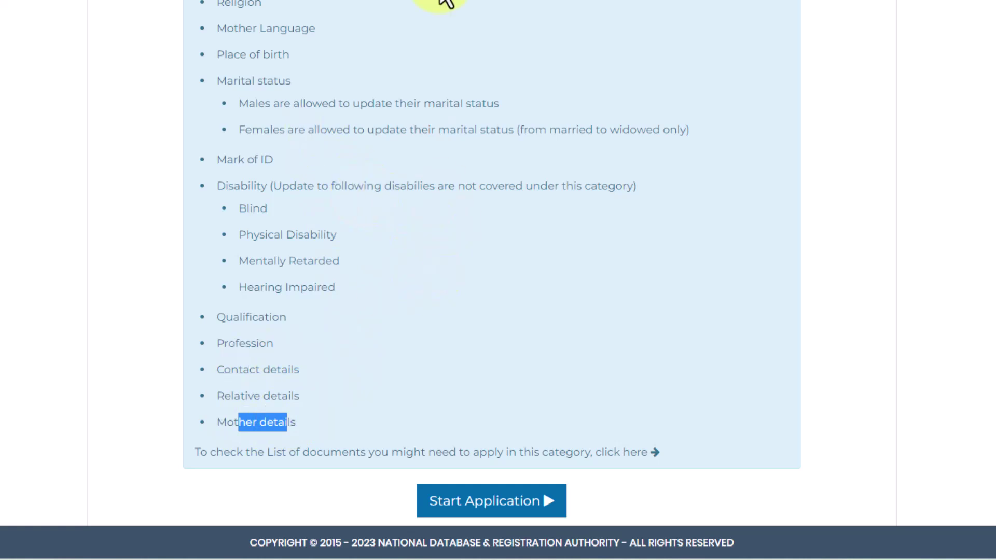
Start the application for the data update and go to its photograph upload section.
click(491, 503)
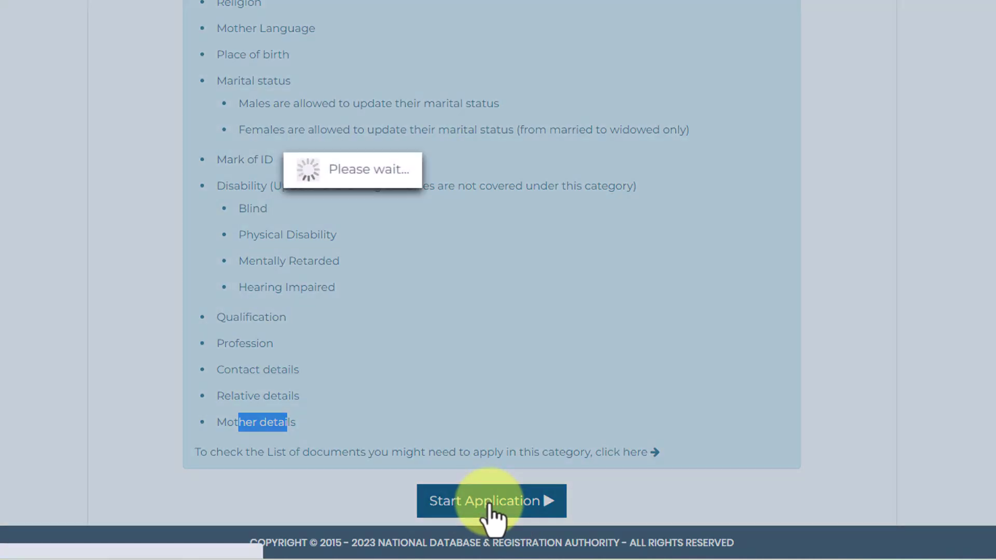
scroll(493, 519, down, 6)
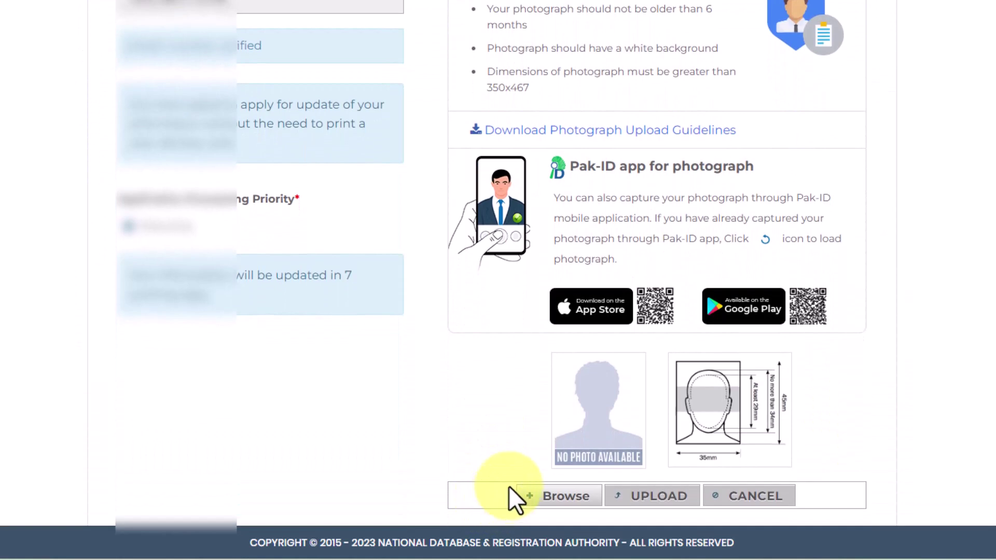
scroll(530, 396, down, 2)
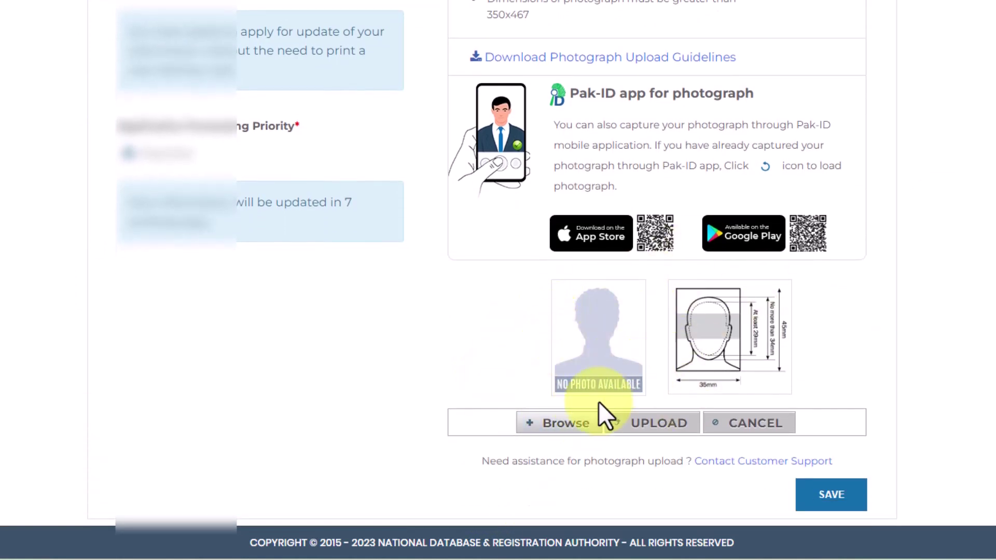
Upload the applicant's photograph and save the application section.
click(564, 424)
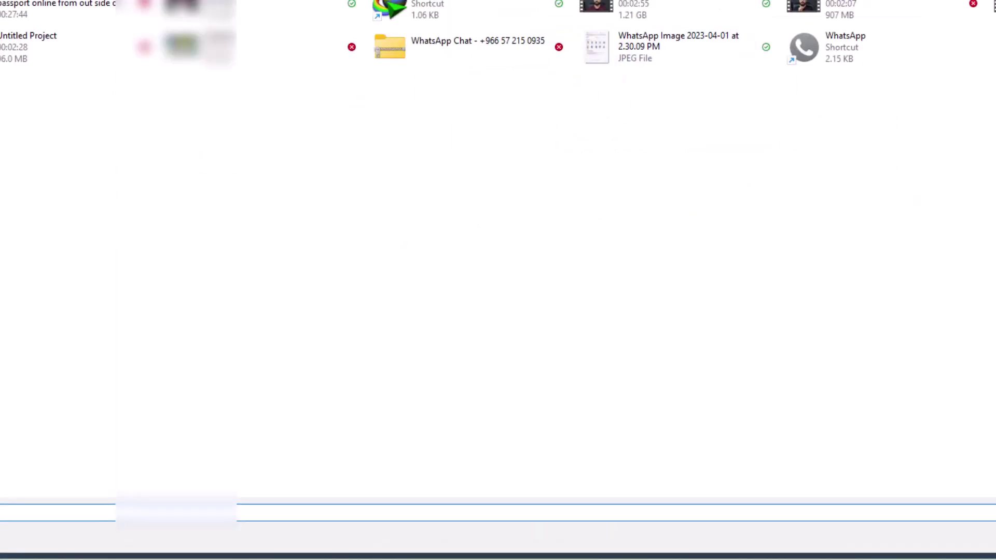
key(Escape)
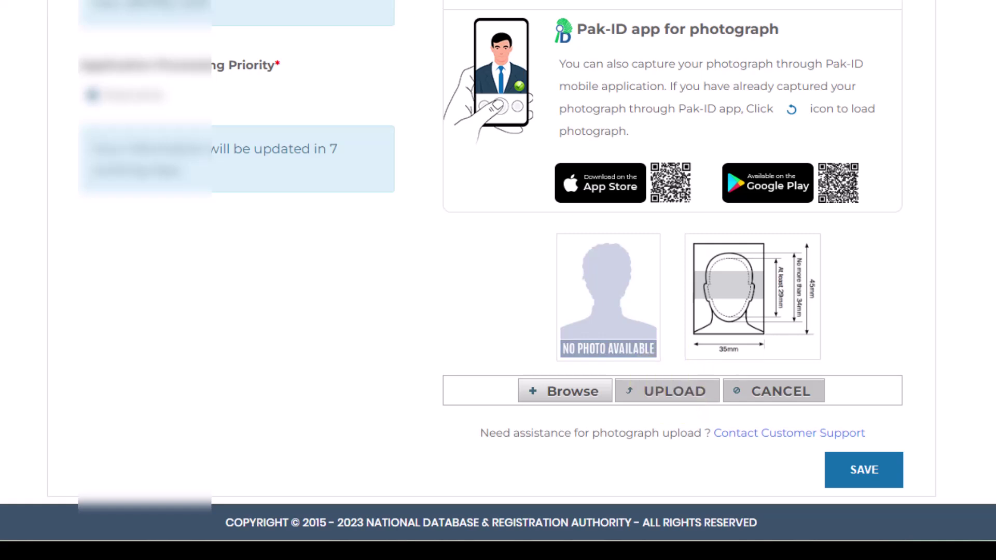
scroll(882, 467, down, 1)
scroll(882, 467, down, 1)
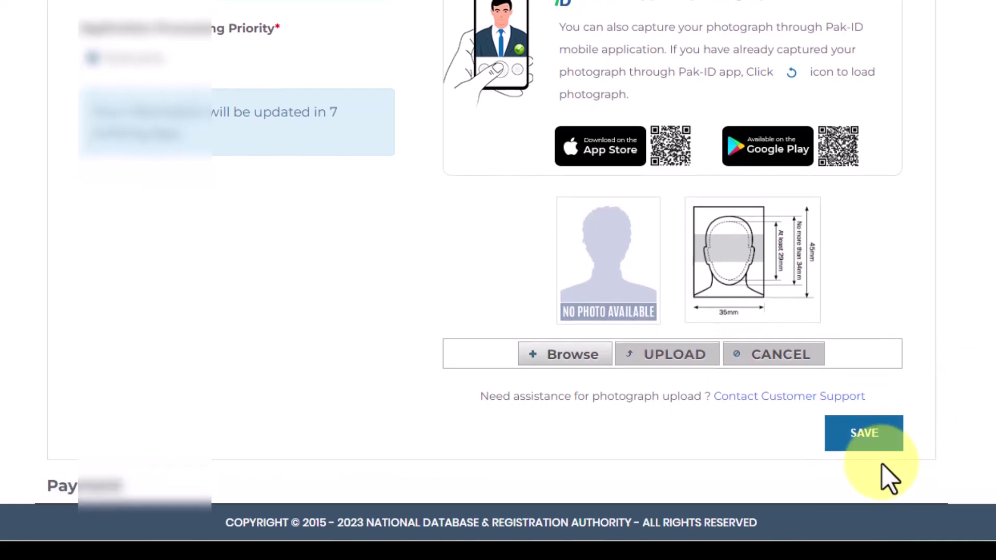
click(873, 445)
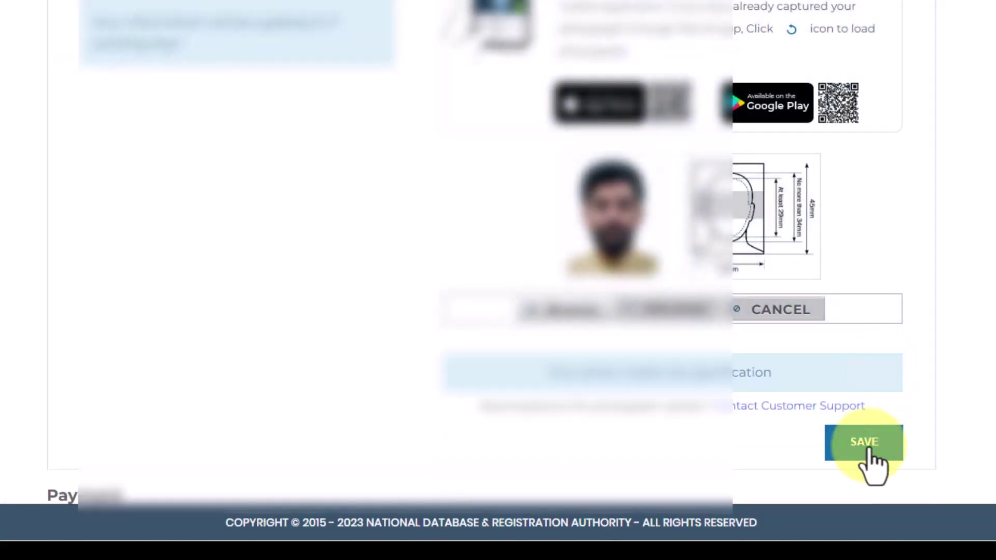
click(866, 447)
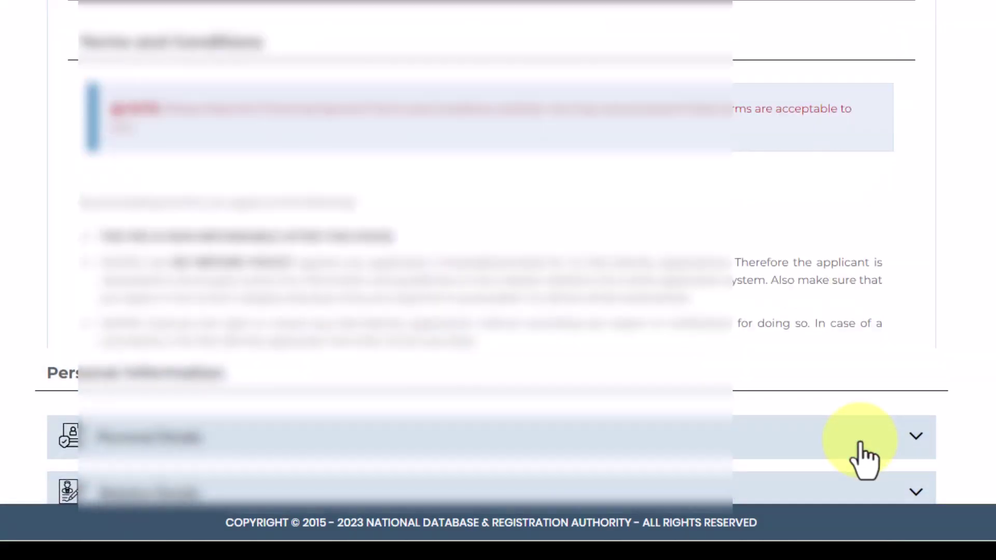
Agree to the terms and conditions and continue to the payment form.
scroll(864, 461, down, 3)
scroll(167, 145, up, 3)
scroll(401, 371, down, 3)
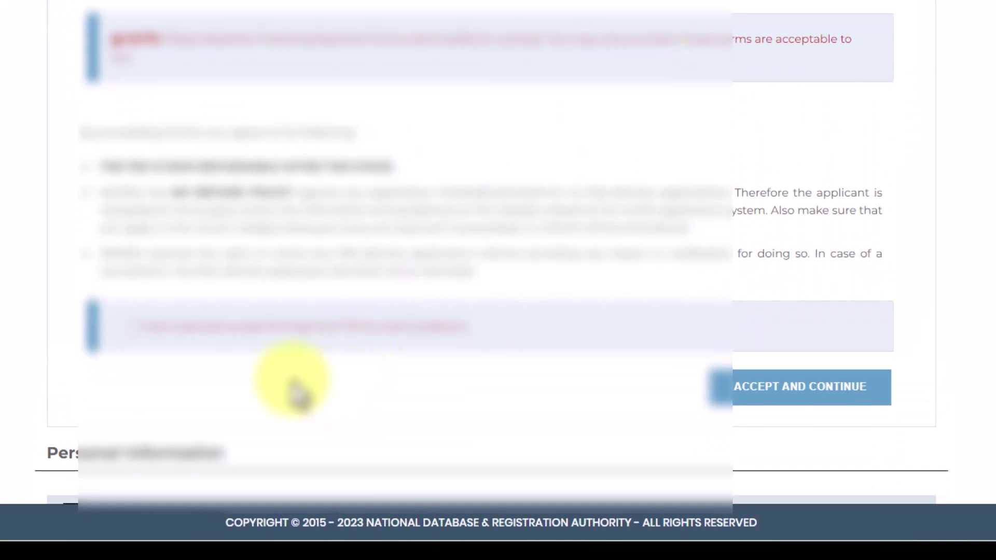
click(127, 326)
click(801, 385)
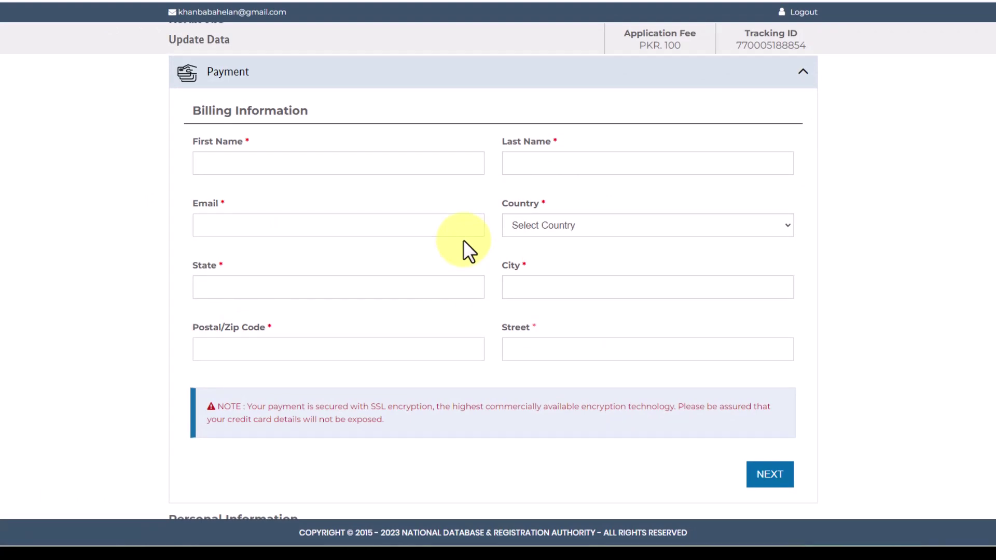
Fill in the billing name, e-mail and address with Pakistan as the country, and proceed to the credit card information.
drag(635, 34, 690, 42)
click(964, 216)
click(208, 163)
click(266, 194)
click(211, 288)
click(263, 317)
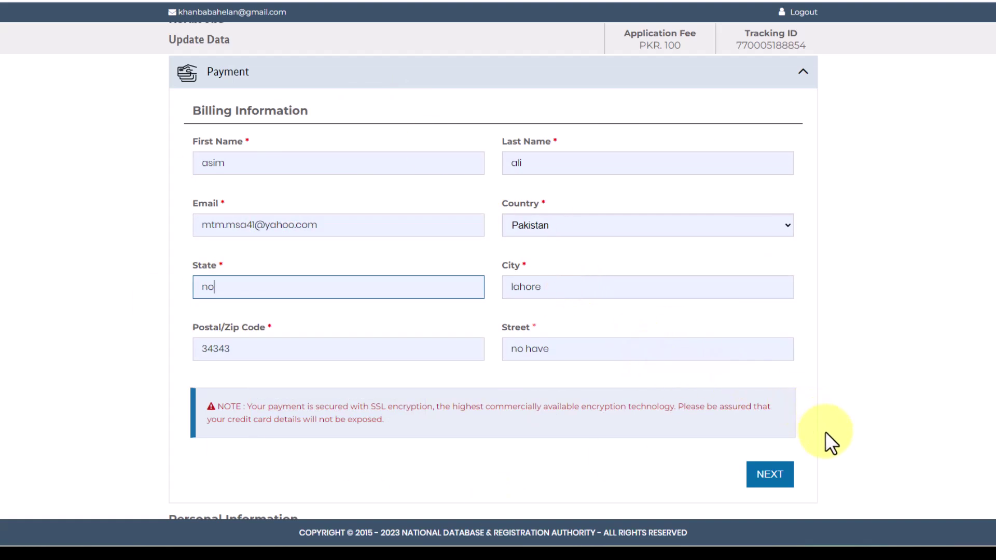
click(766, 475)
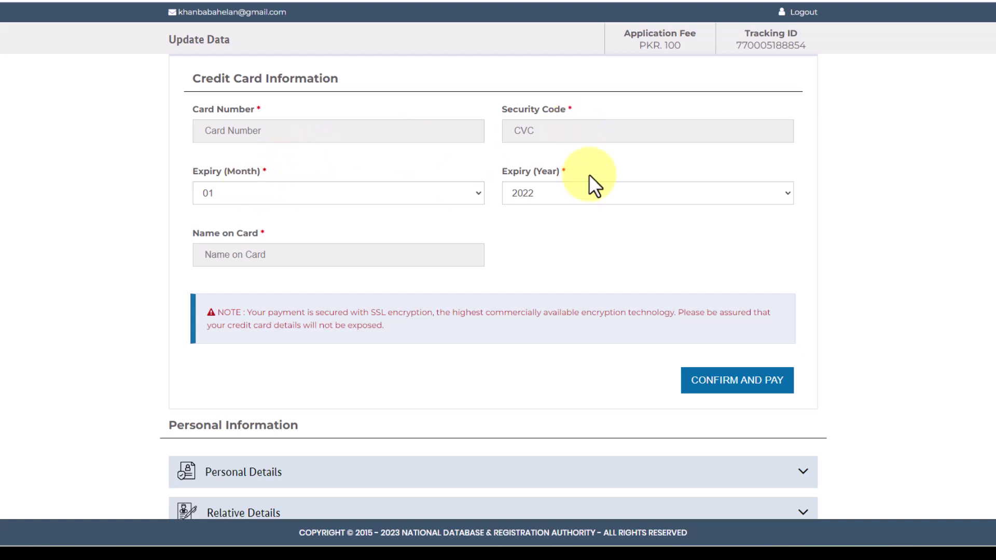
Confirm and pay the application fee, and continue from the payment receipt to the personal details.
click(753, 387)
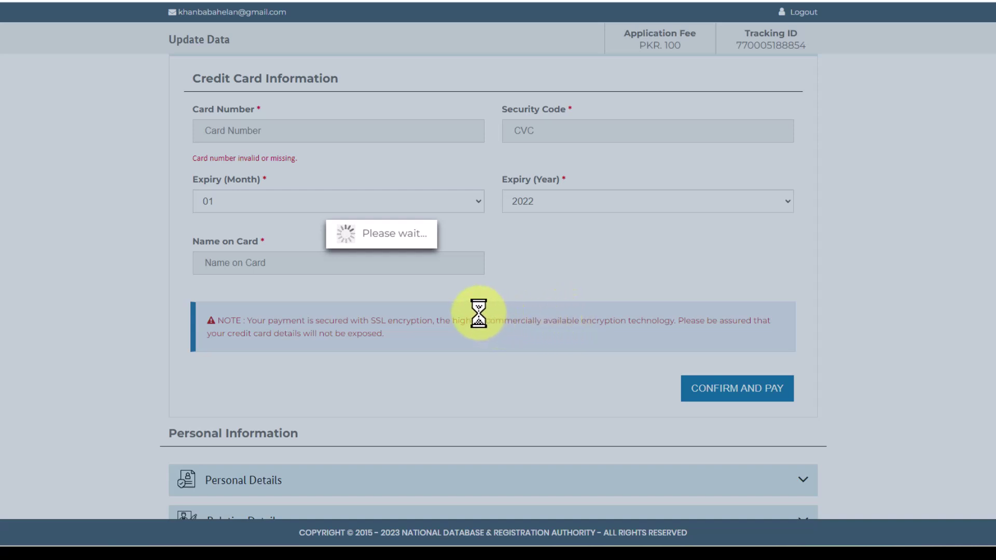
scroll(472, 325, up, 1)
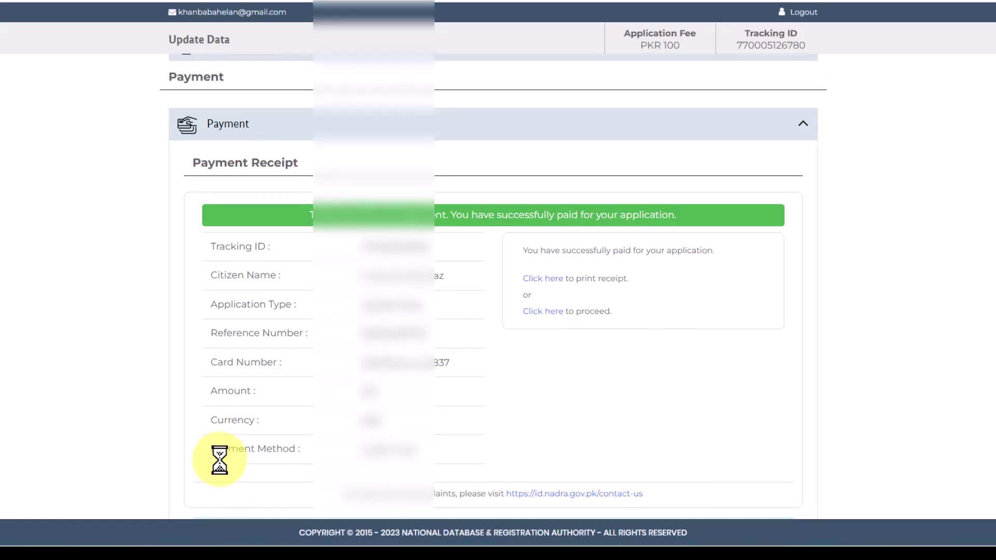
scroll(493, 285, down, 3)
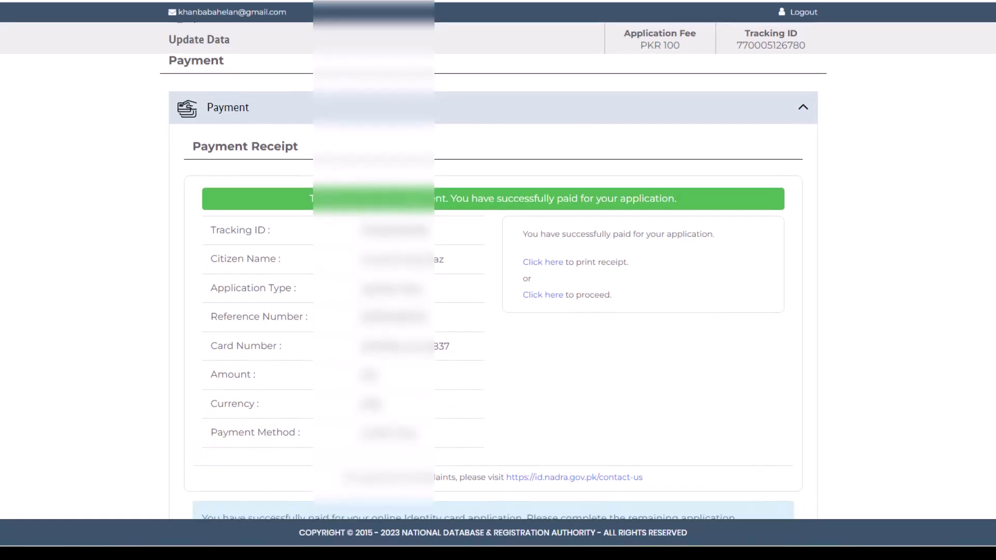
scroll(493, 285, down, 1)
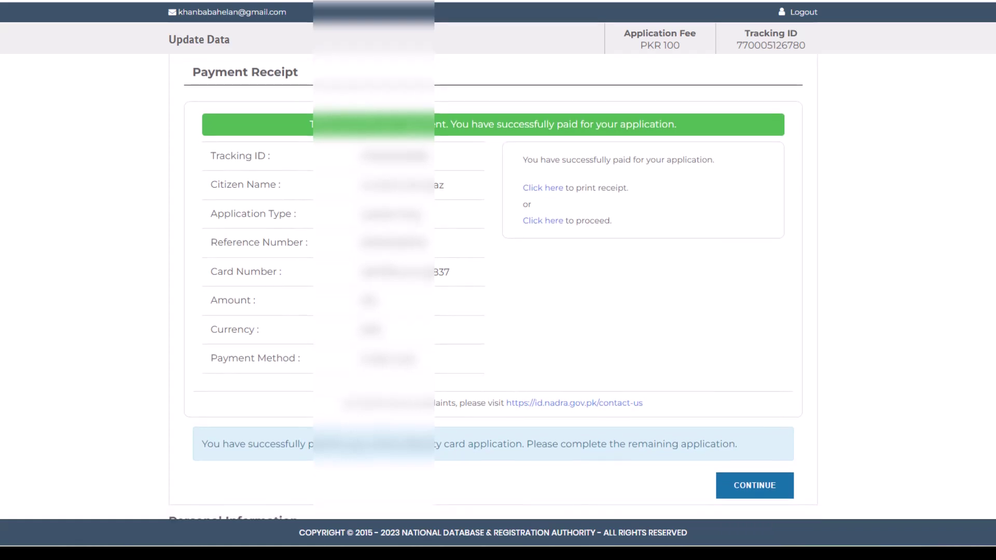
click(751, 488)
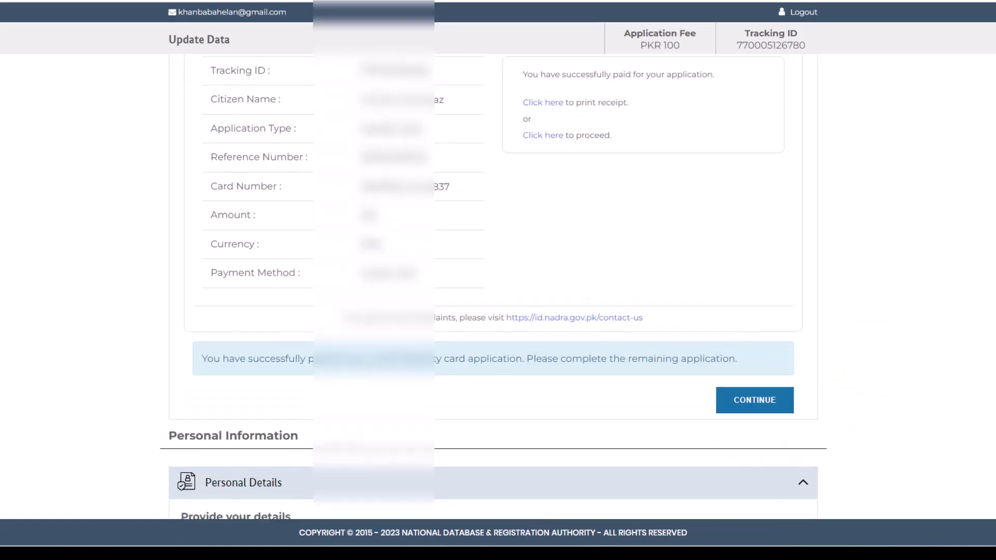
click(745, 464)
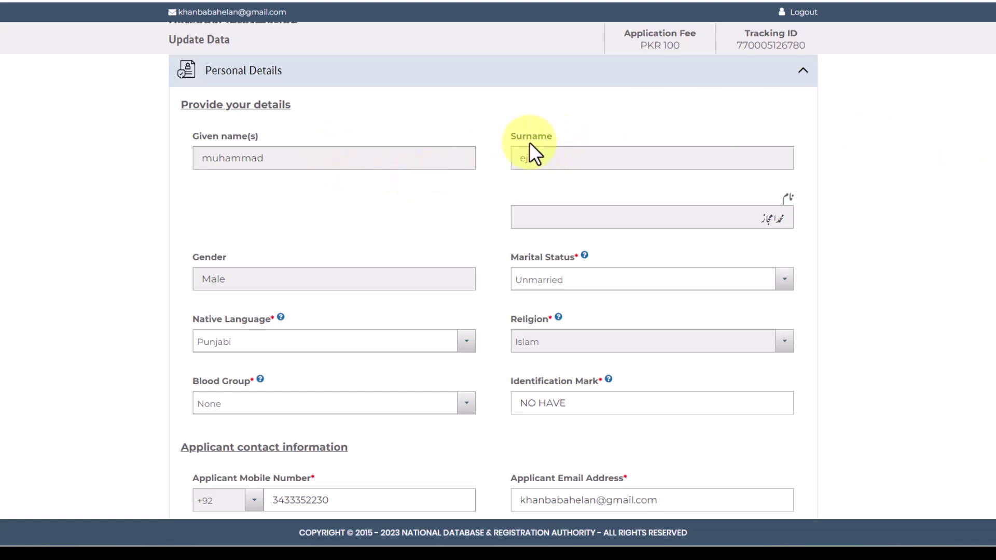
Set the marital status to Married and check the supporting-document note and the other status options.
drag(506, 258, 584, 262)
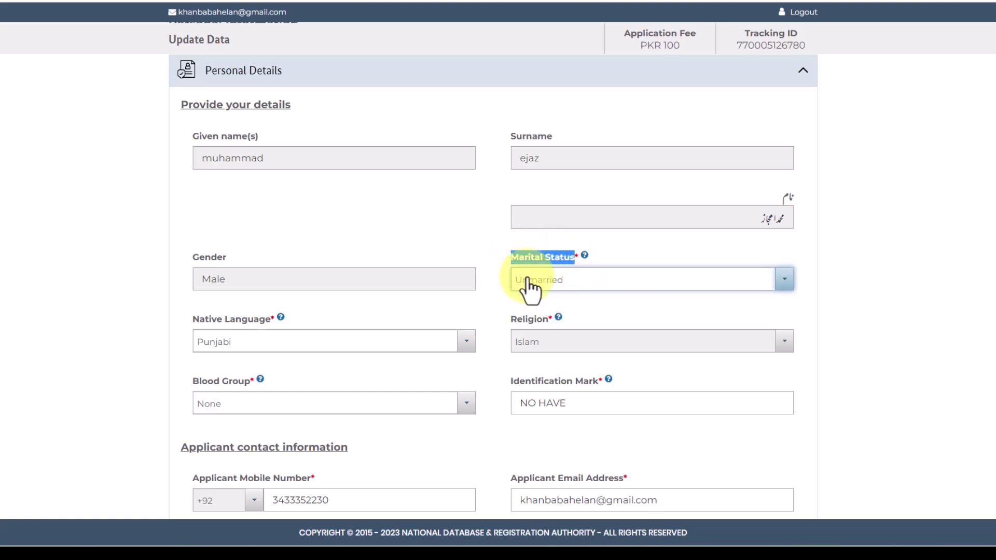
click(552, 290)
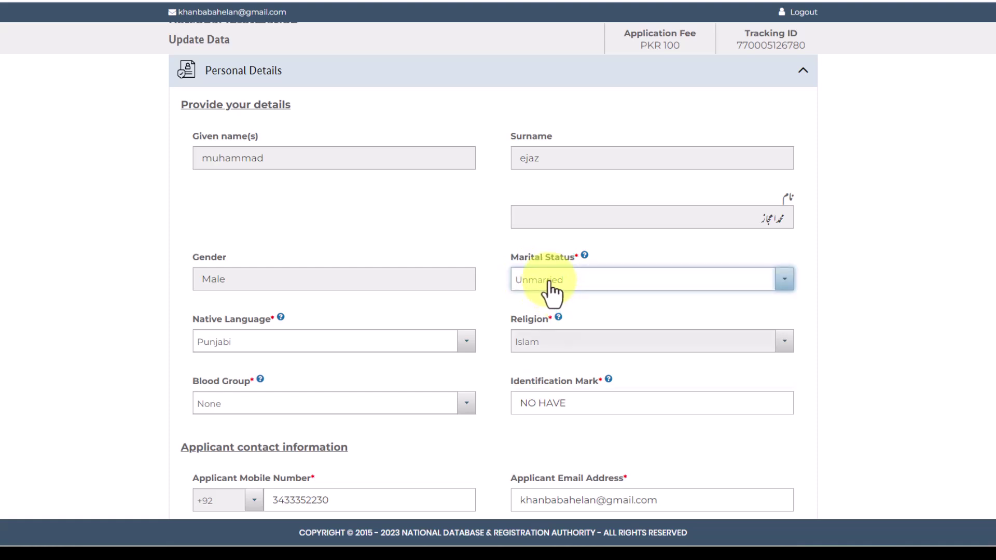
click(560, 322)
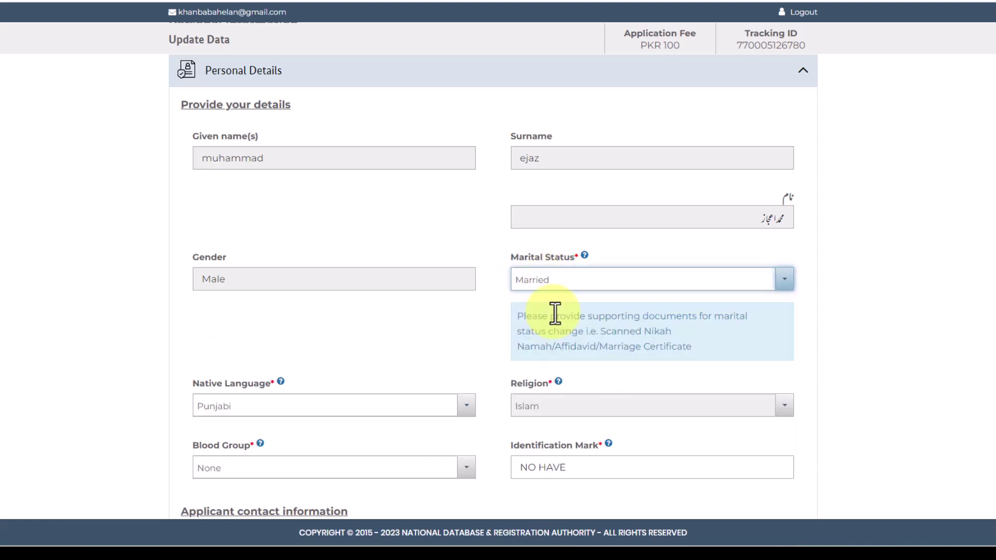
drag(511, 313, 702, 354)
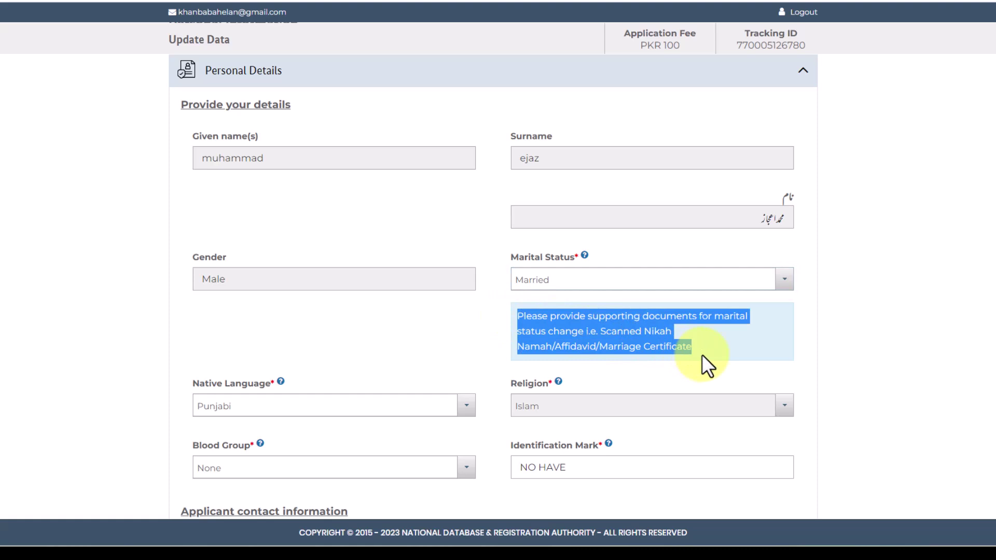
click(707, 346)
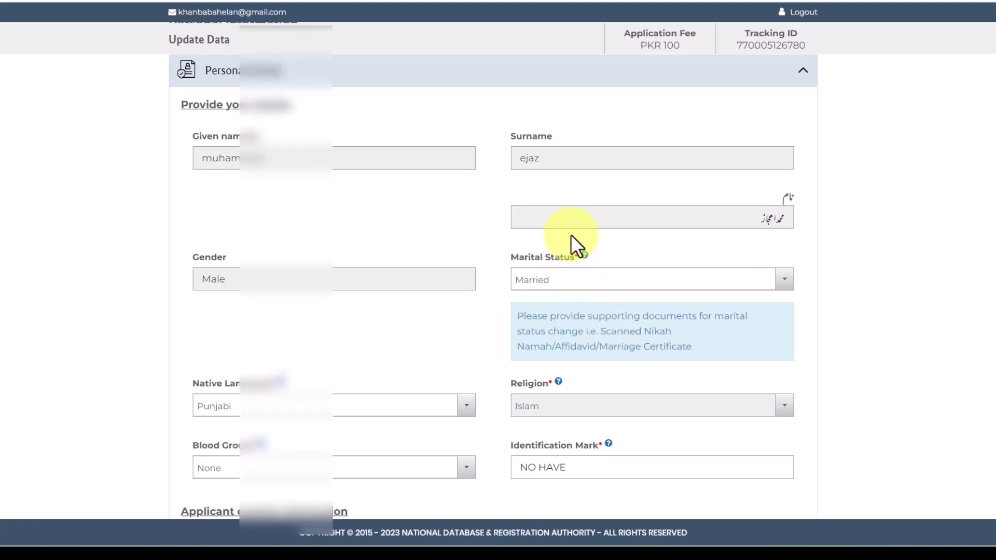
click(565, 283)
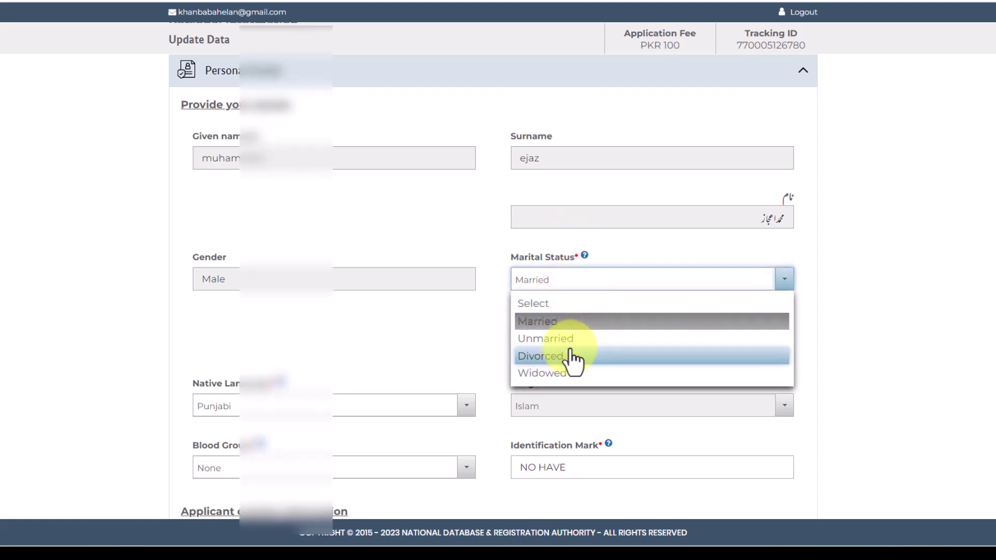
scroll(576, 379, down, 1)
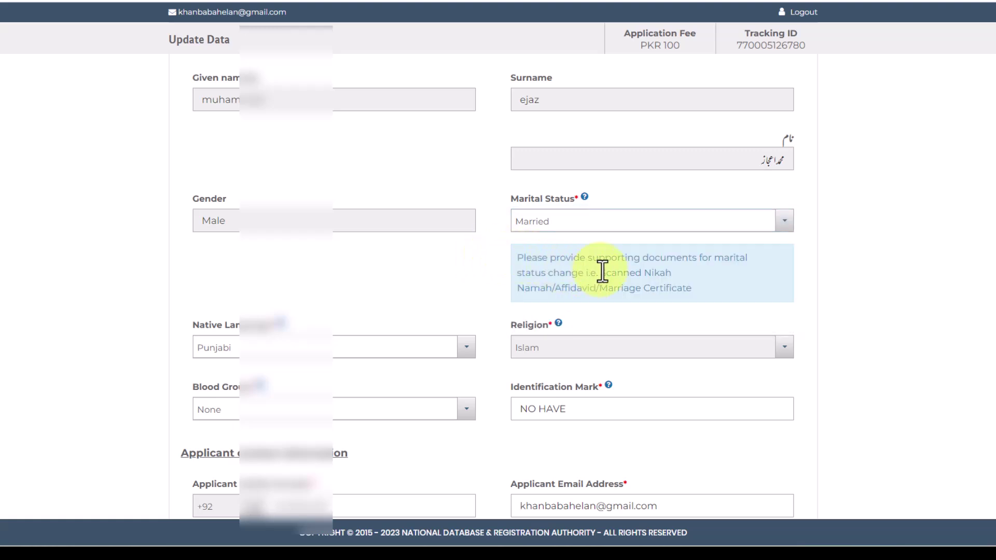
Check the options available for the applicant's native language and blood group.
scroll(412, 294, down, 1)
drag(178, 269, 213, 271)
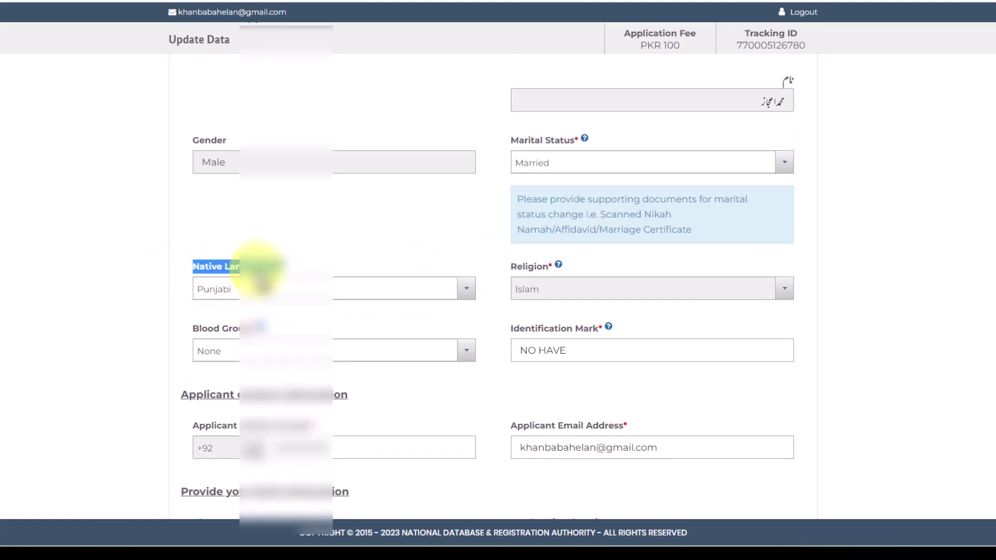
click(241, 286)
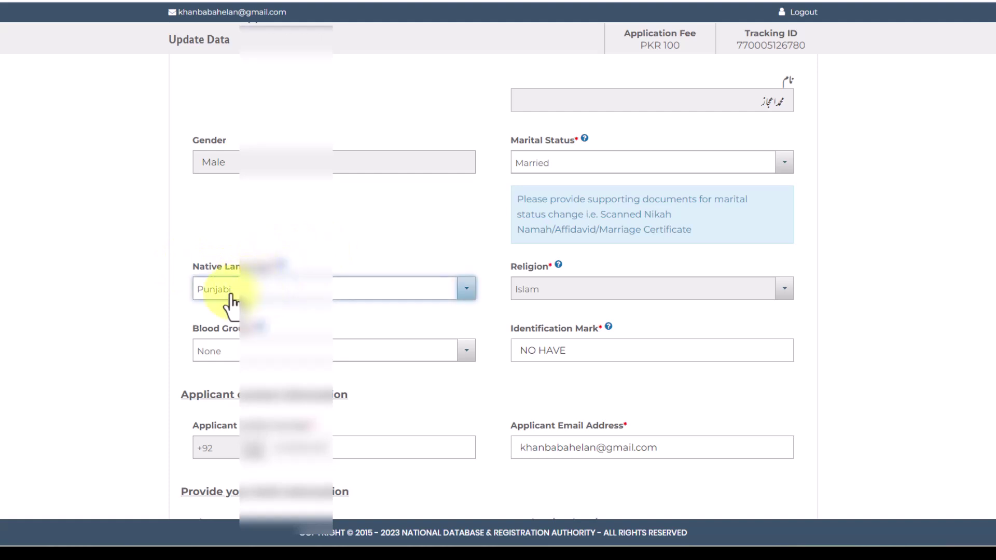
click(223, 351)
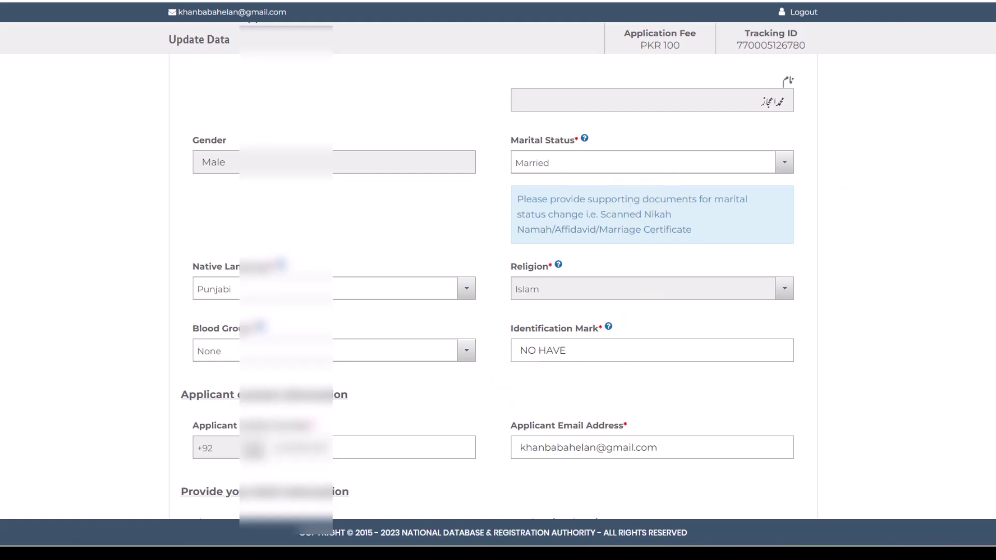
Review the applicant's contact, birth, profession and qualification information, and save the personal details.
scroll(986, 218, down, 5)
scroll(488, 286, down, 1)
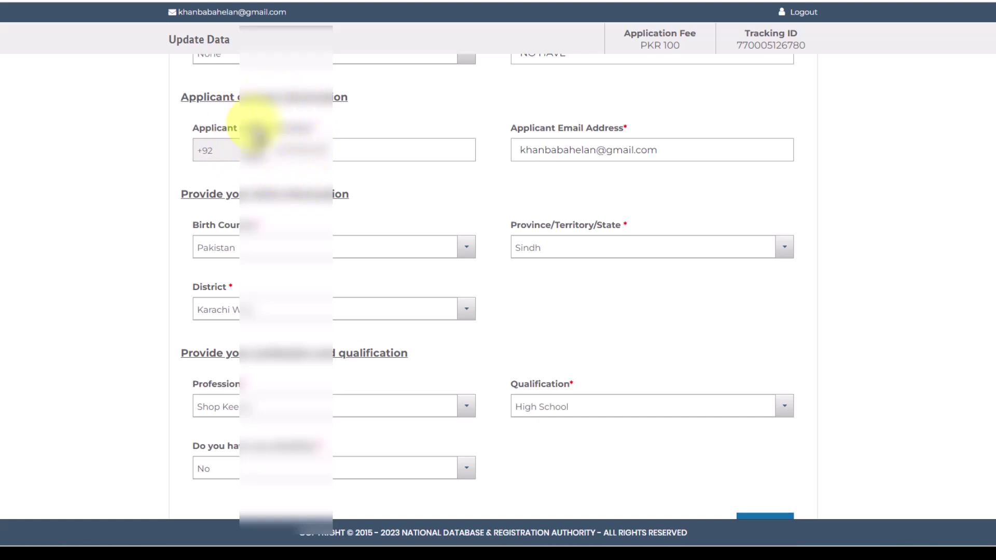
click(597, 138)
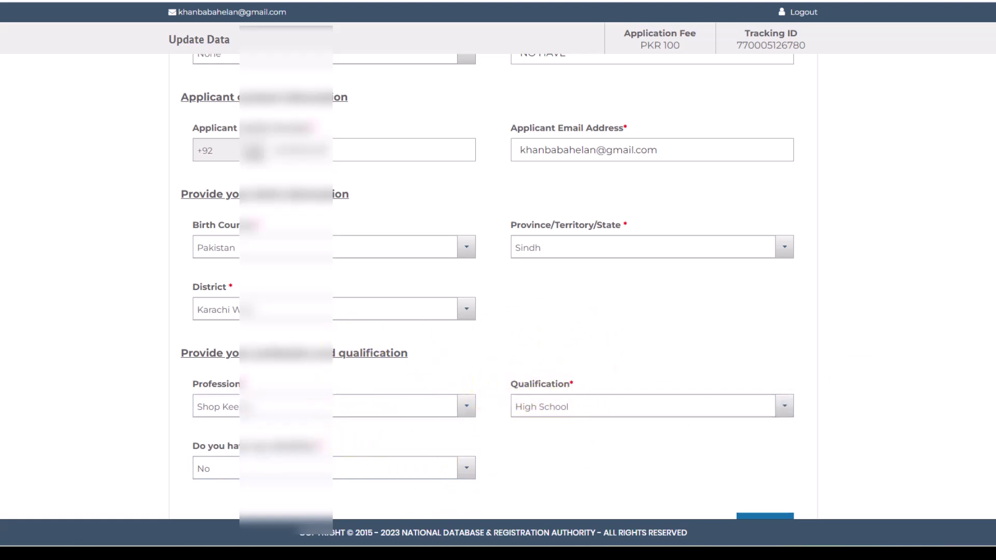
scroll(487, 269, down, 1)
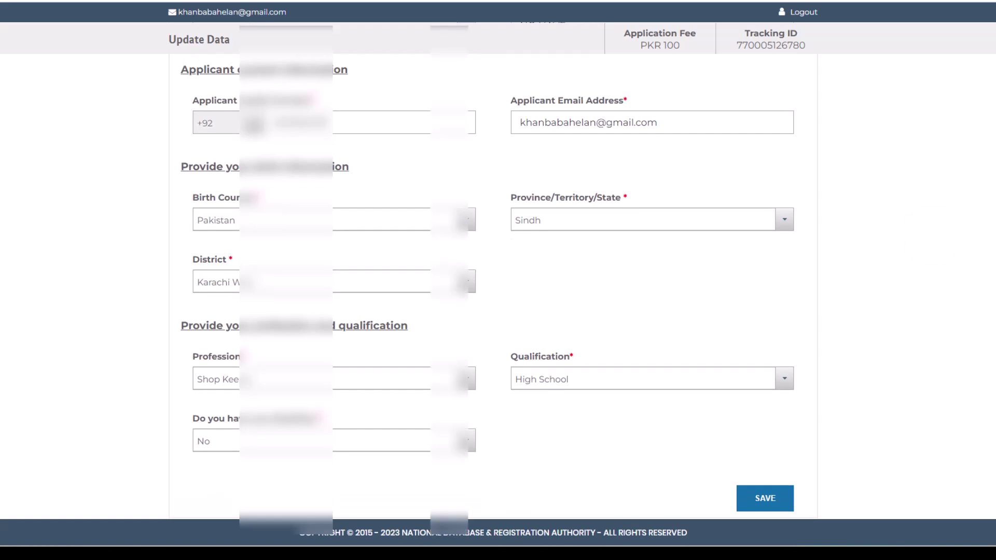
click(770, 512)
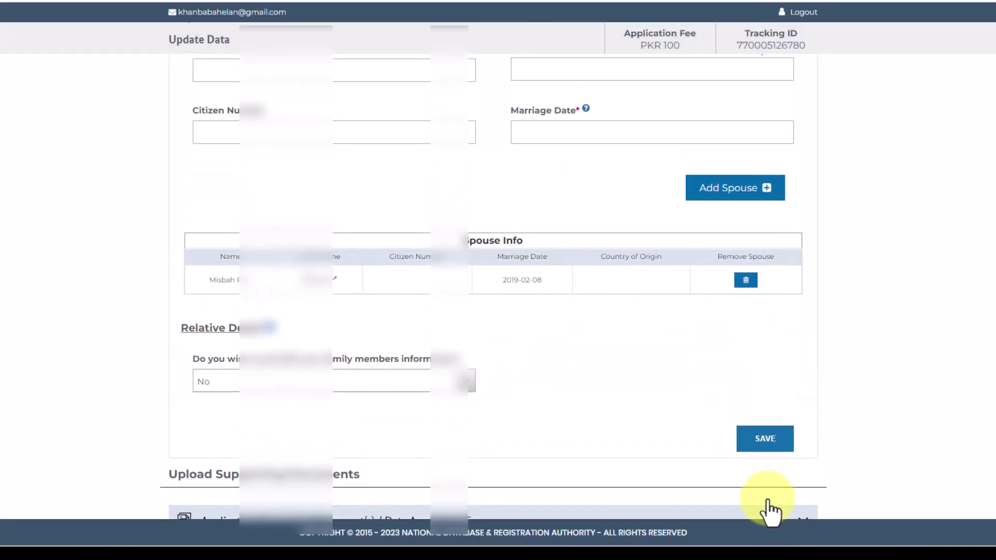
Review the mother and spouse details, keep No for providing family members' information, and save the relative details.
scroll(771, 511, up, 10)
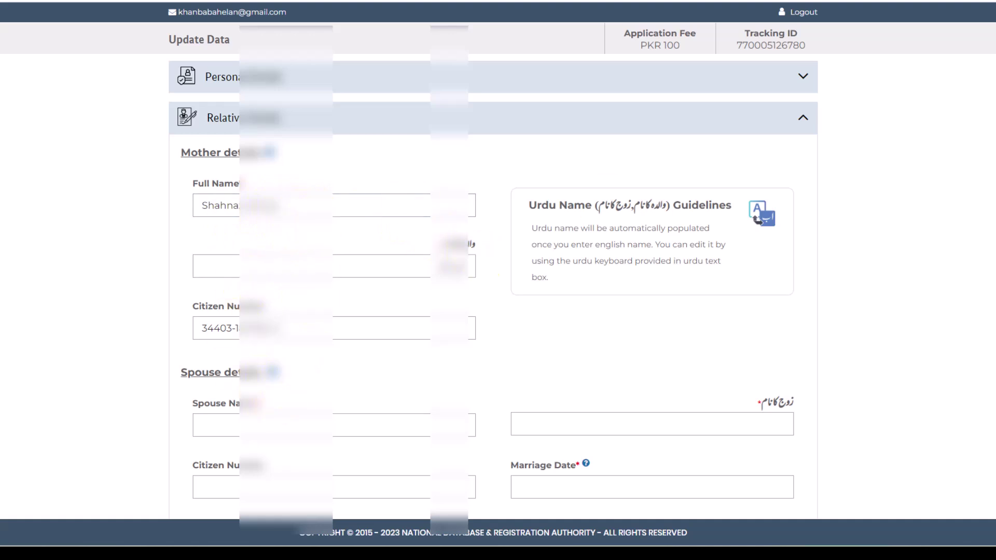
scroll(492, 285, down, 1)
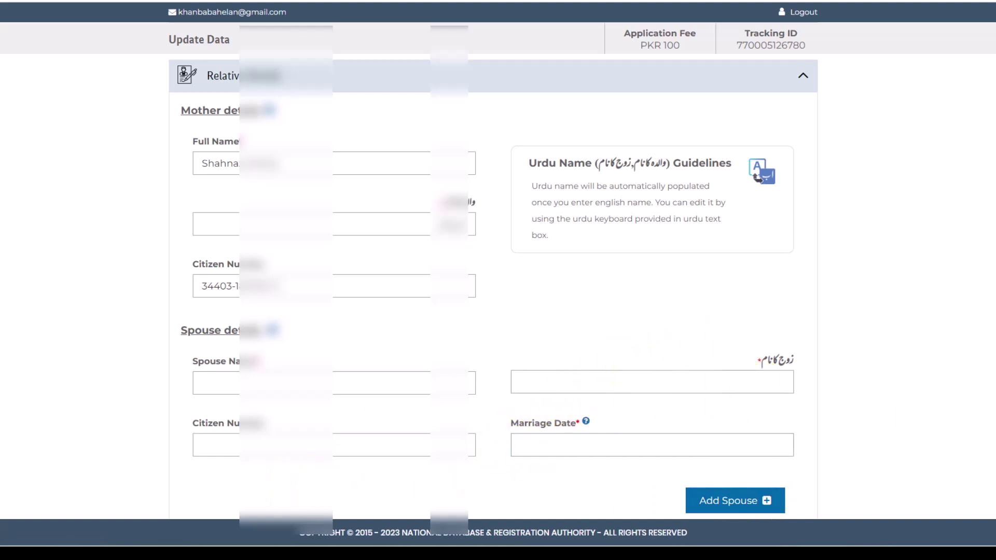
scroll(493, 285, down, 1)
scroll(494, 286, down, 5)
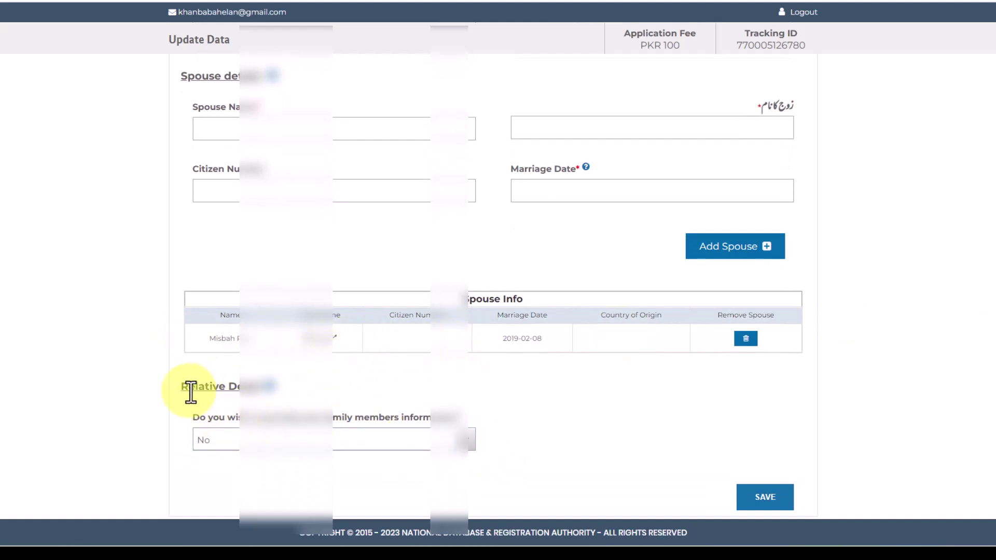
drag(189, 418, 471, 420)
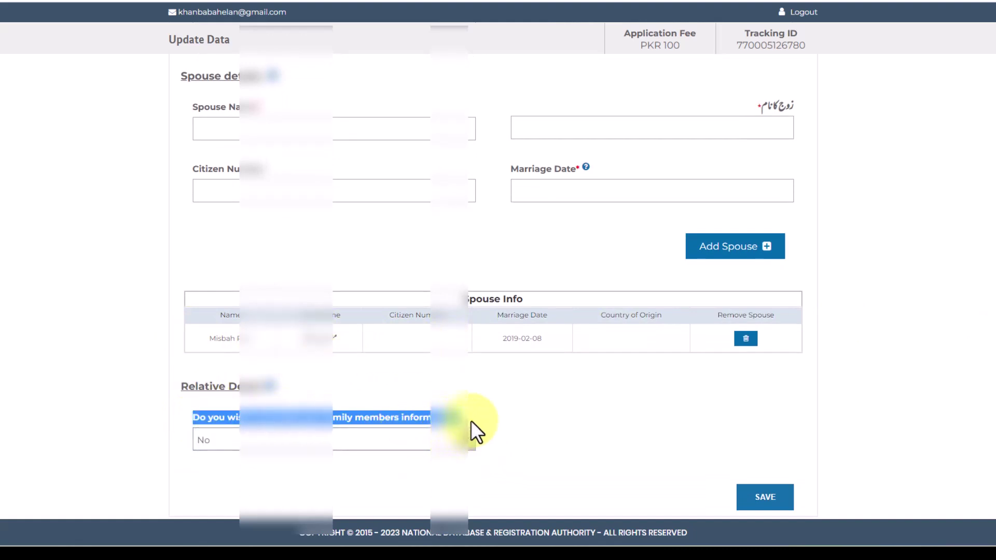
click(516, 415)
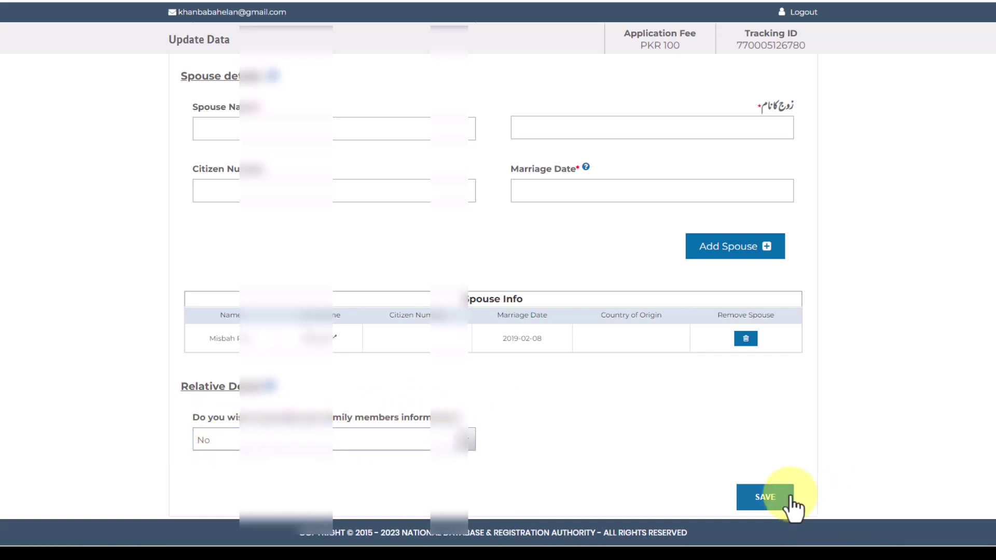
click(240, 442)
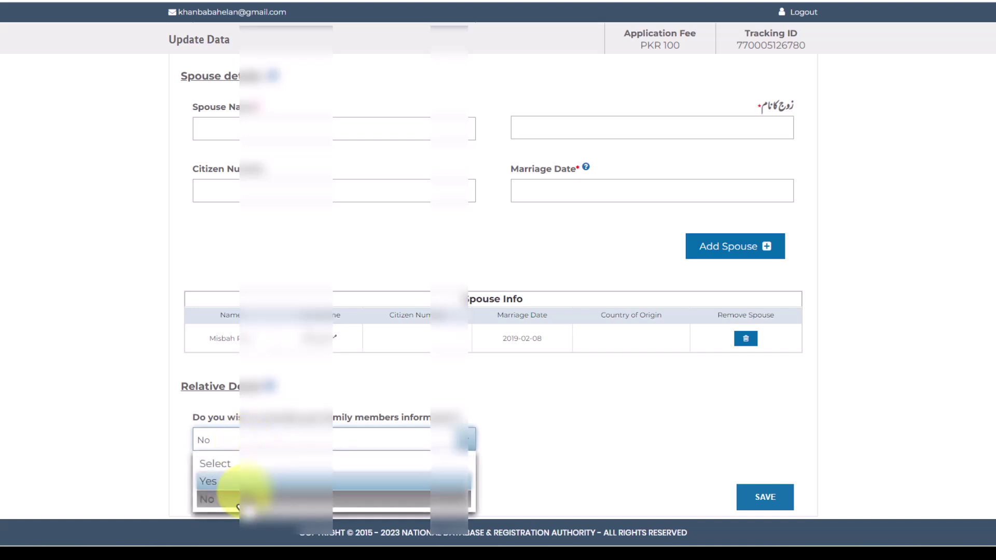
click(634, 464)
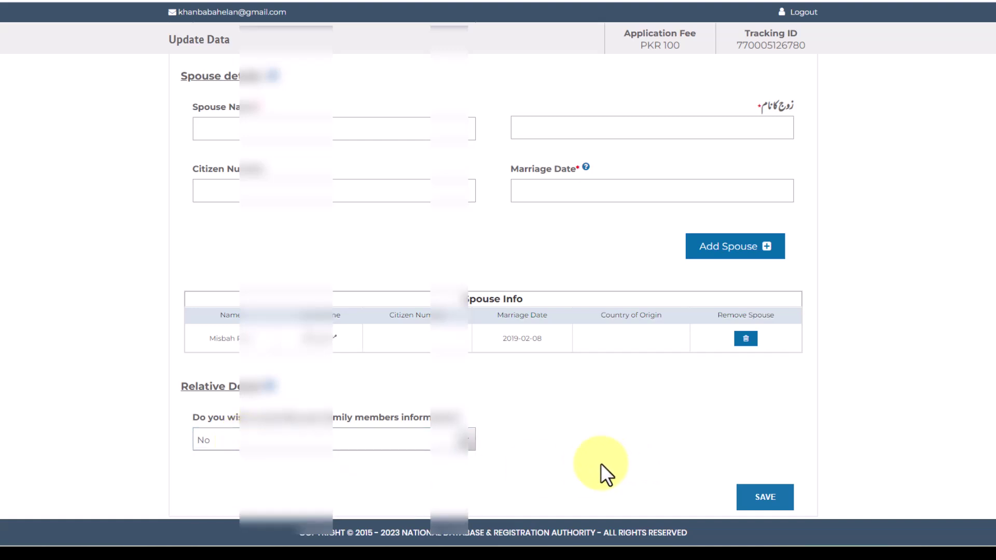
click(776, 495)
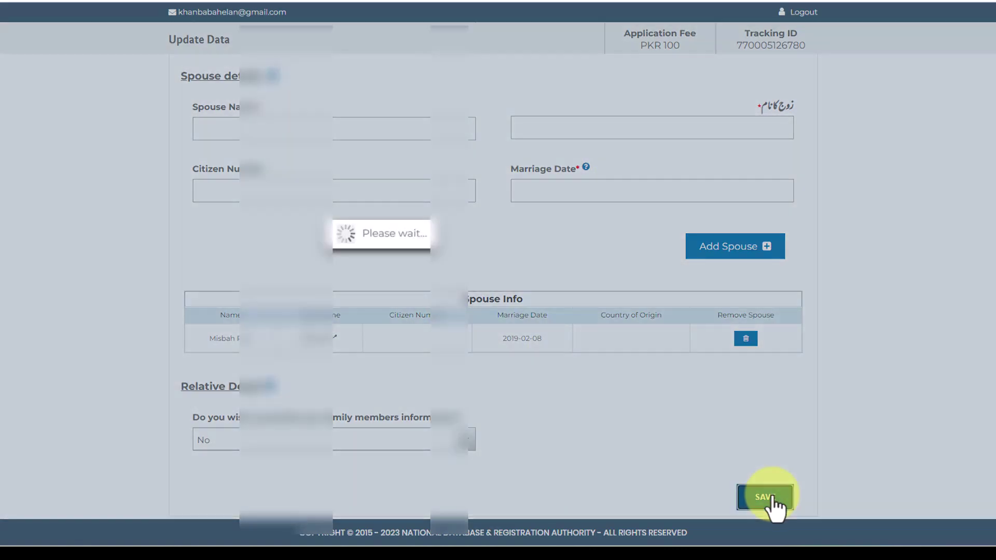
Read the document upload guidelines and the list of supporting documents that must be provided.
scroll(776, 506, down, 8)
scroll(776, 506, up, 2)
scroll(775, 508, up, 3)
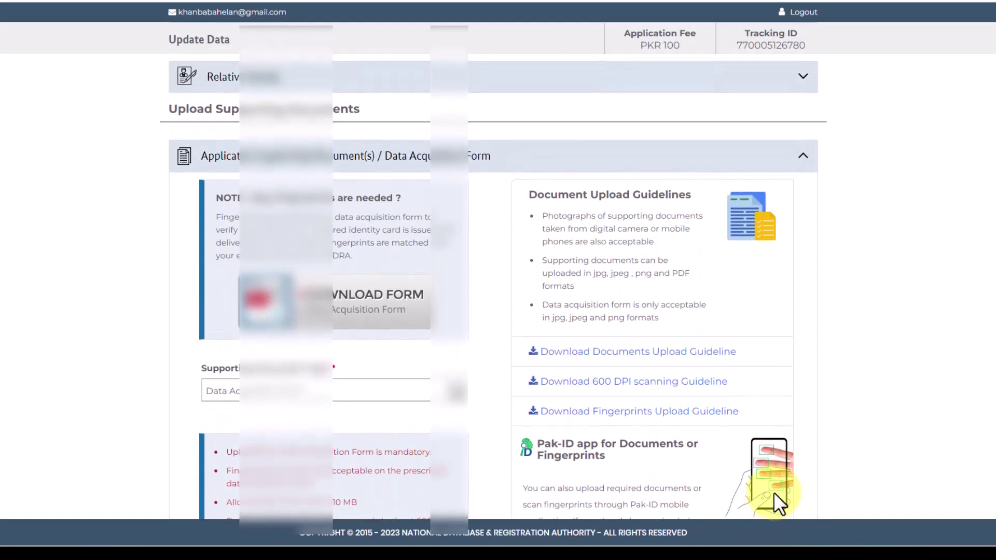
scroll(493, 285, down, 2)
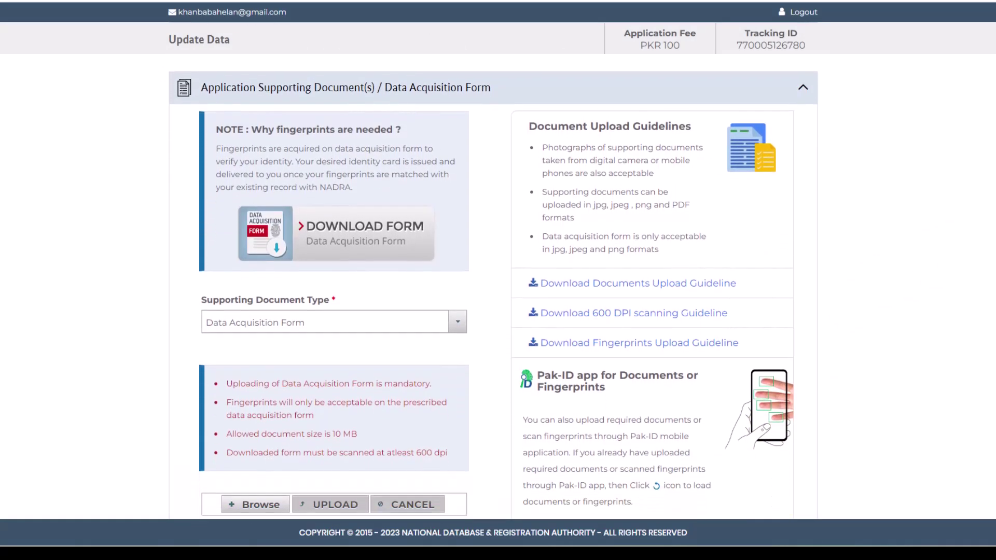
scroll(493, 286, down, 3)
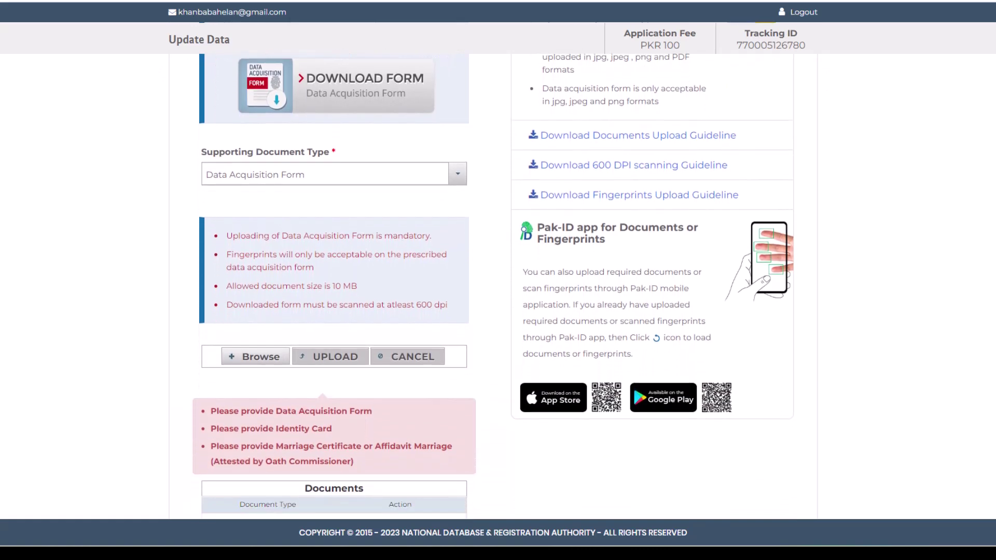
drag(210, 415, 373, 415)
click(390, 413)
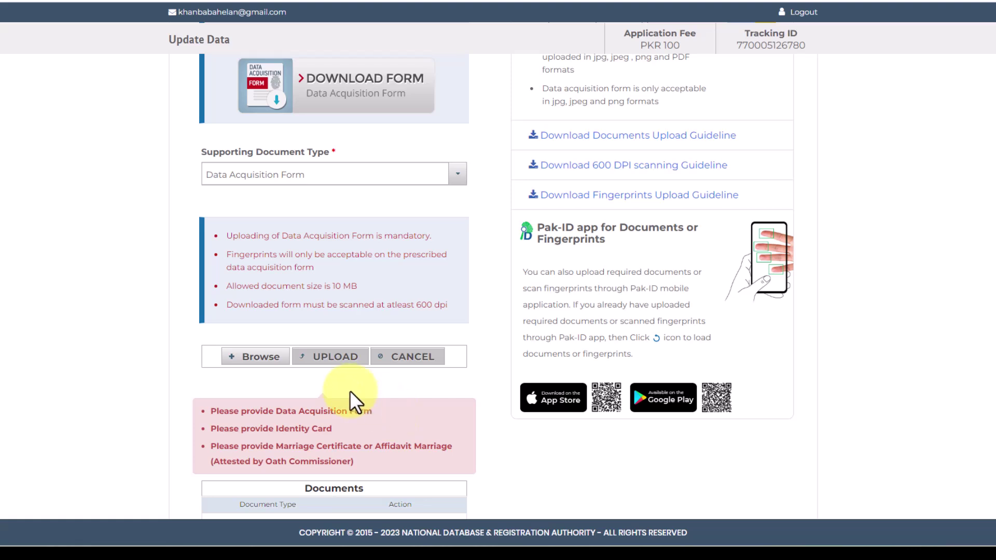
drag(211, 429, 316, 429)
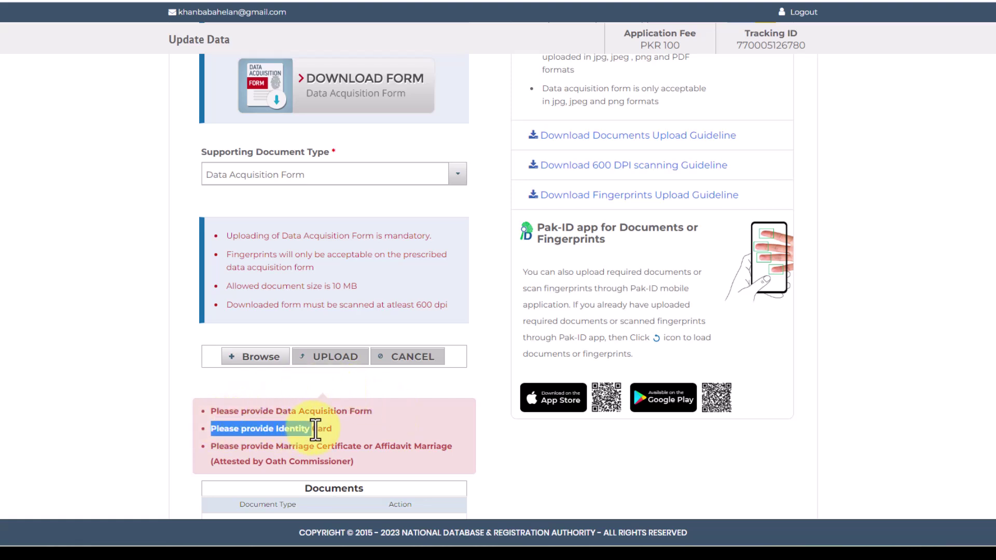
drag(229, 446, 354, 459)
click(357, 459)
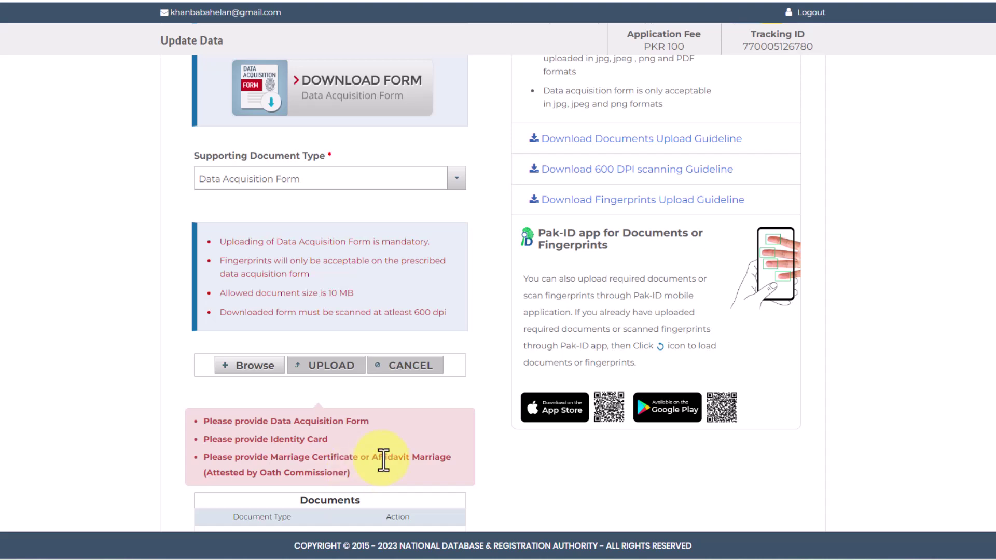
Download the Data Acquisition Form, open it to examine its fingerprint, signature and attester sections, and close it.
click(341, 100)
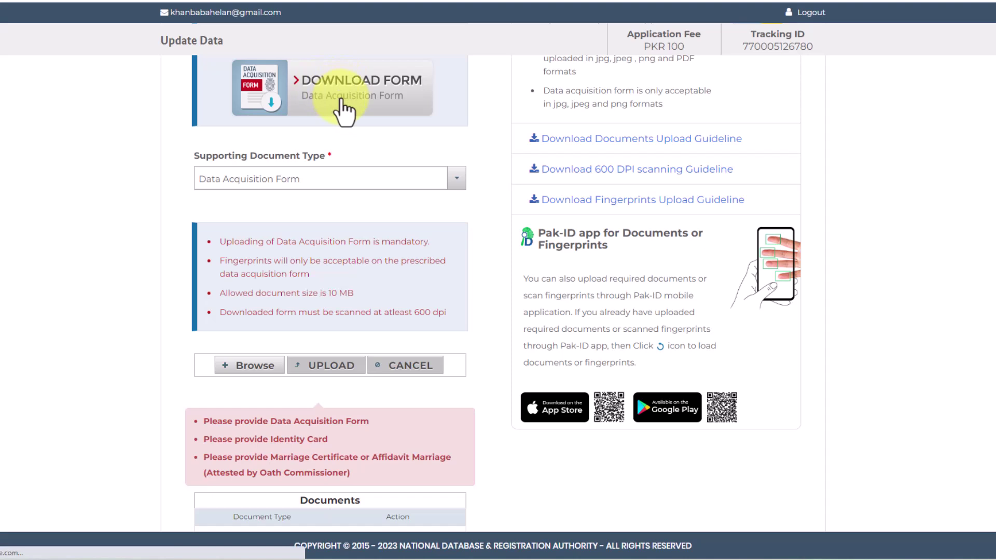
click(50, 542)
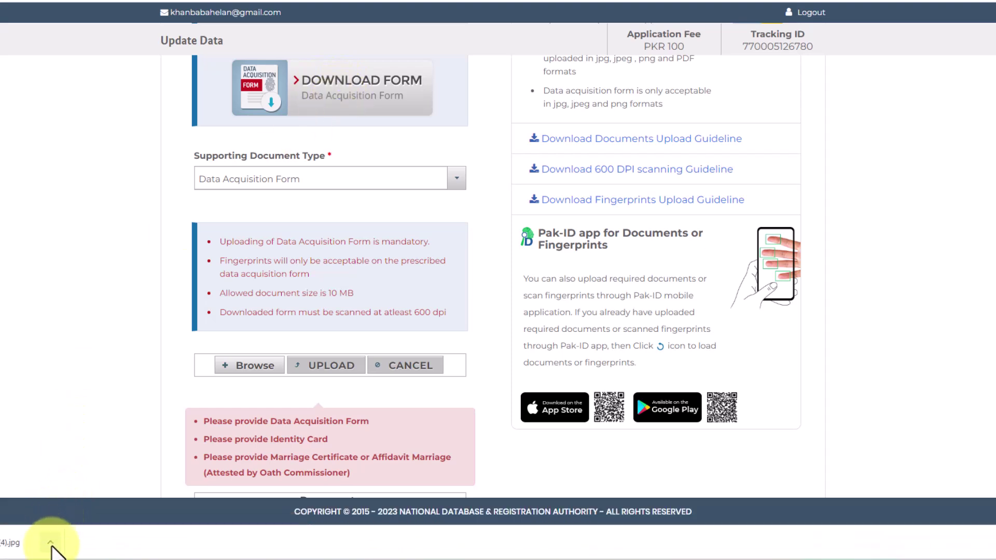
click(50, 542)
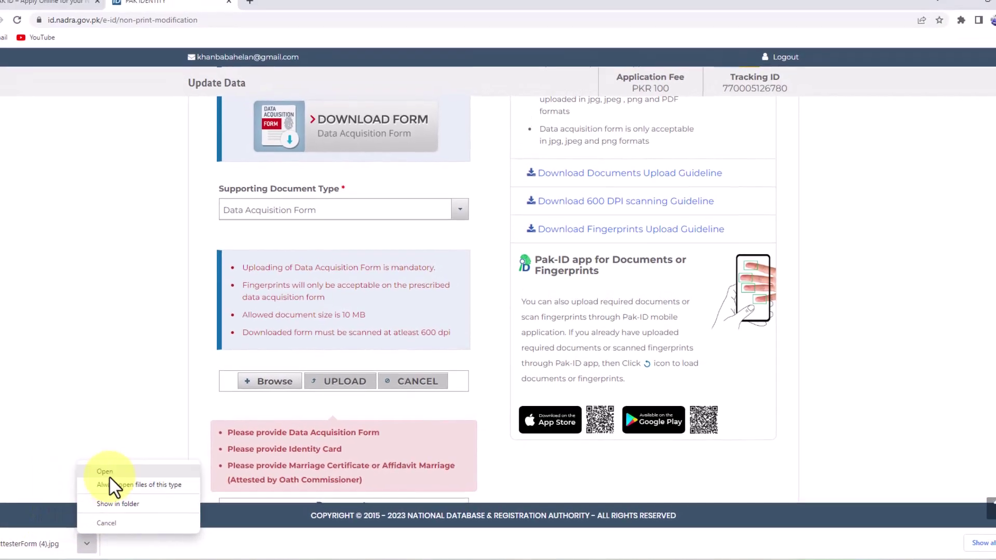
click(70, 464)
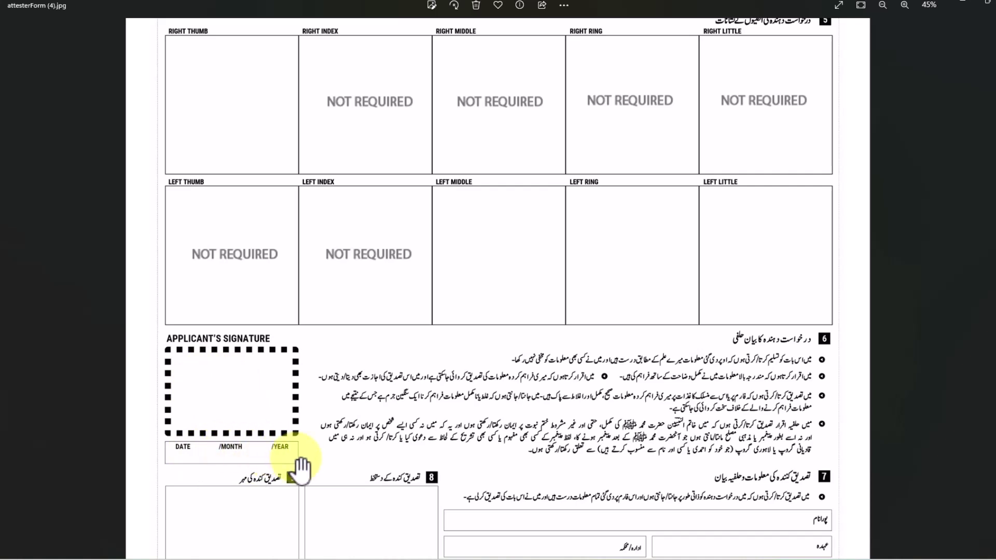
scroll(475, 521, down, 1)
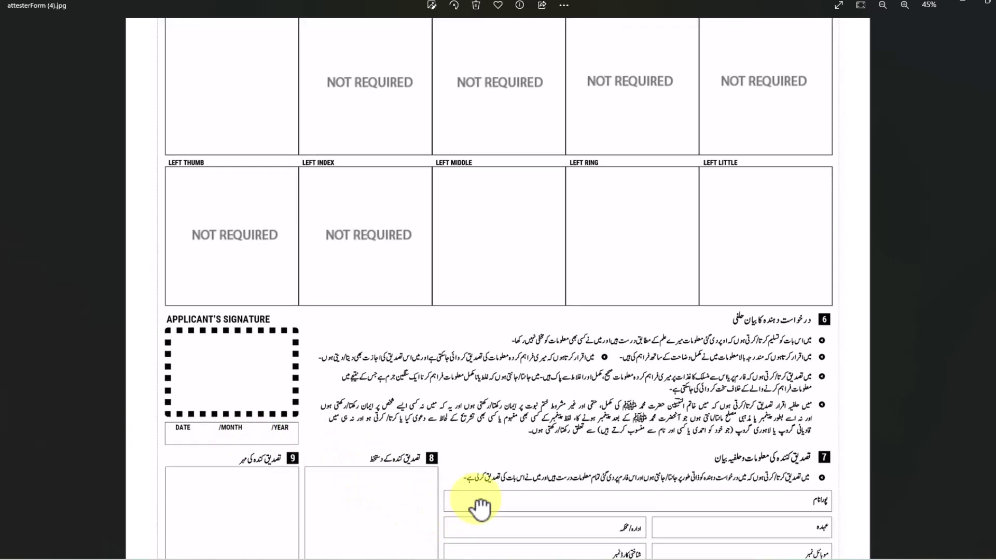
scroll(475, 521, down, 3)
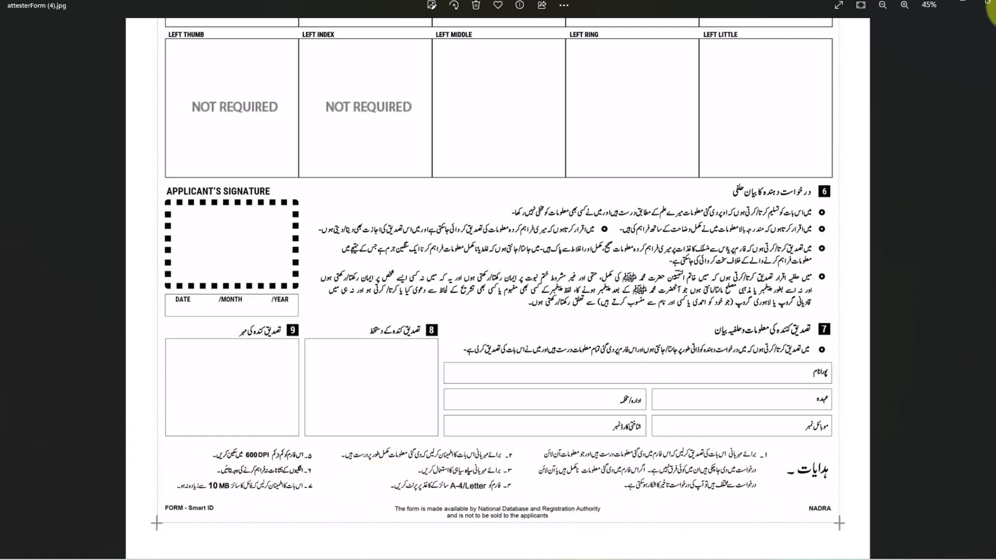
click(988, 4)
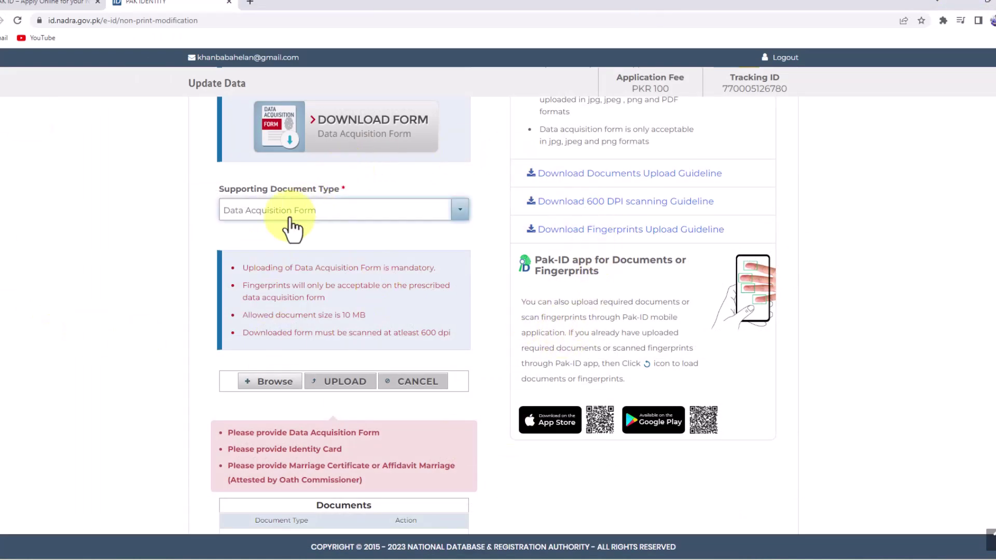
Upload img20230417_20075287 from the Documents folder as the Data Acquisition Form.
click(246, 219)
click(143, 261)
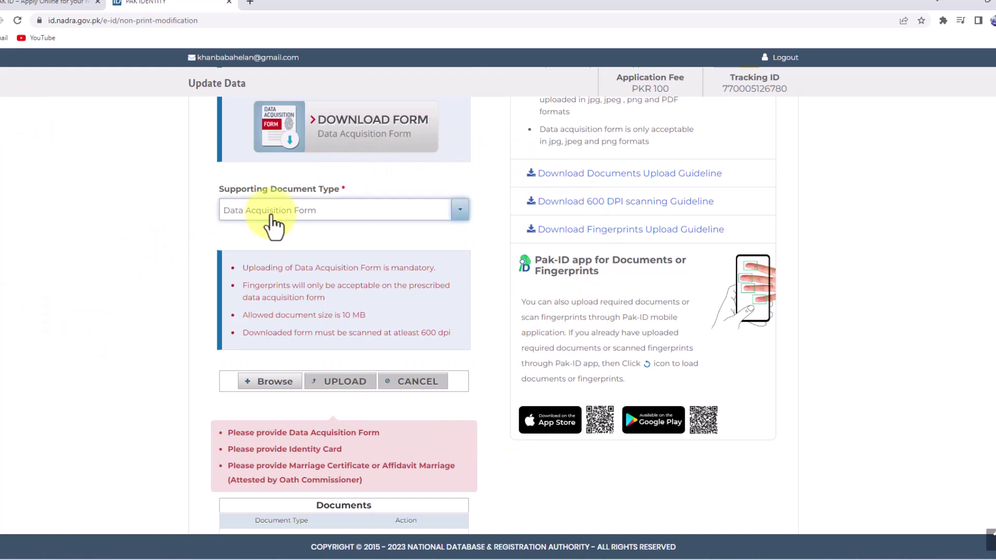
click(243, 221)
click(171, 272)
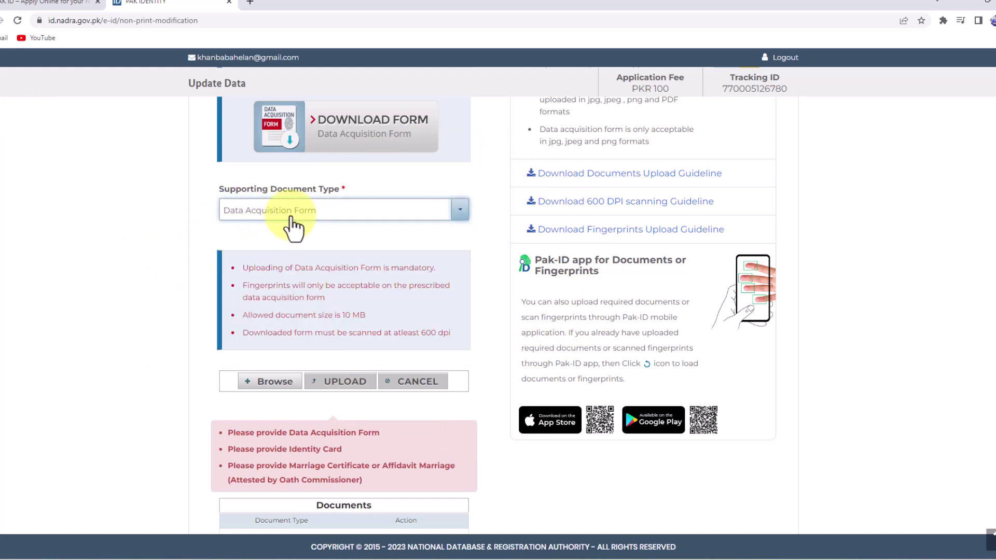
click(273, 382)
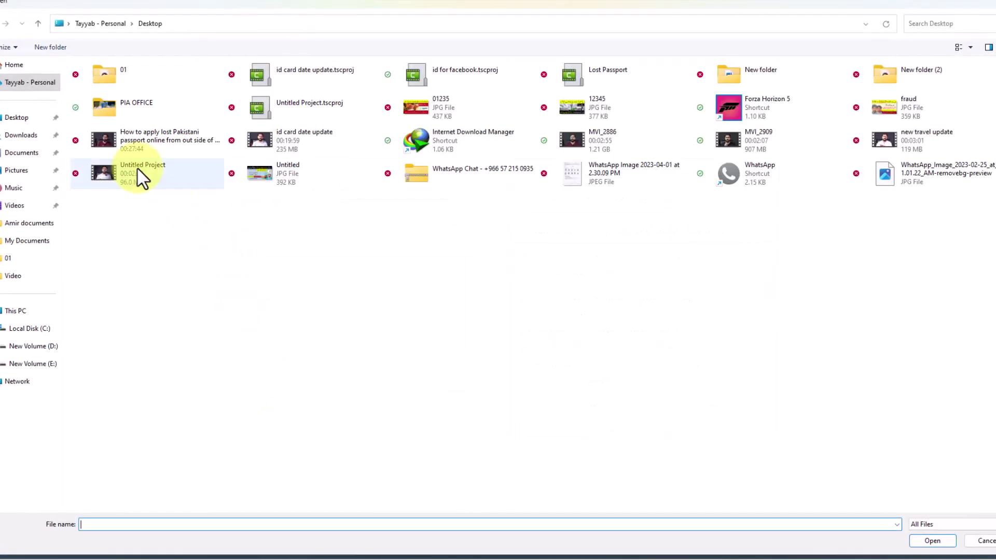
click(21, 136)
click(26, 169)
click(25, 154)
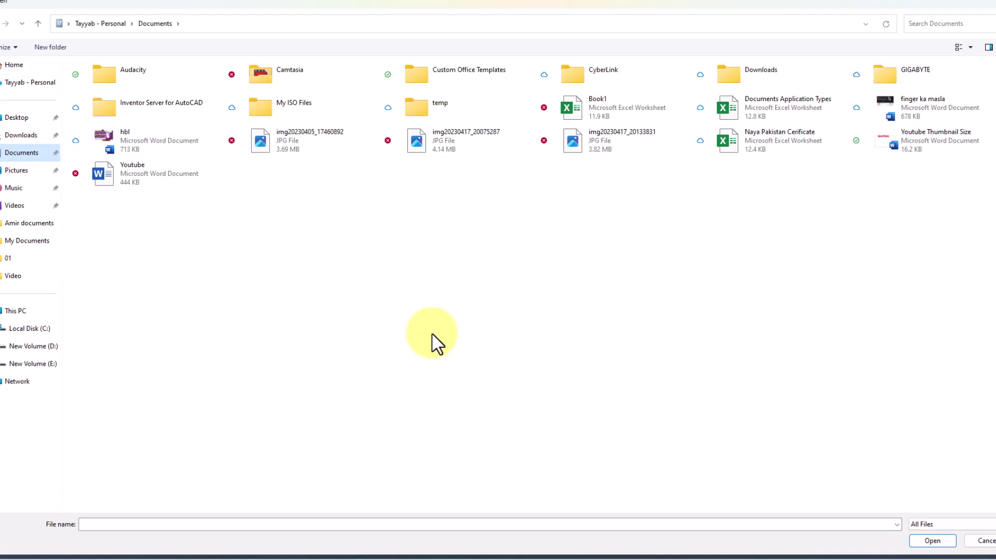
click(440, 150)
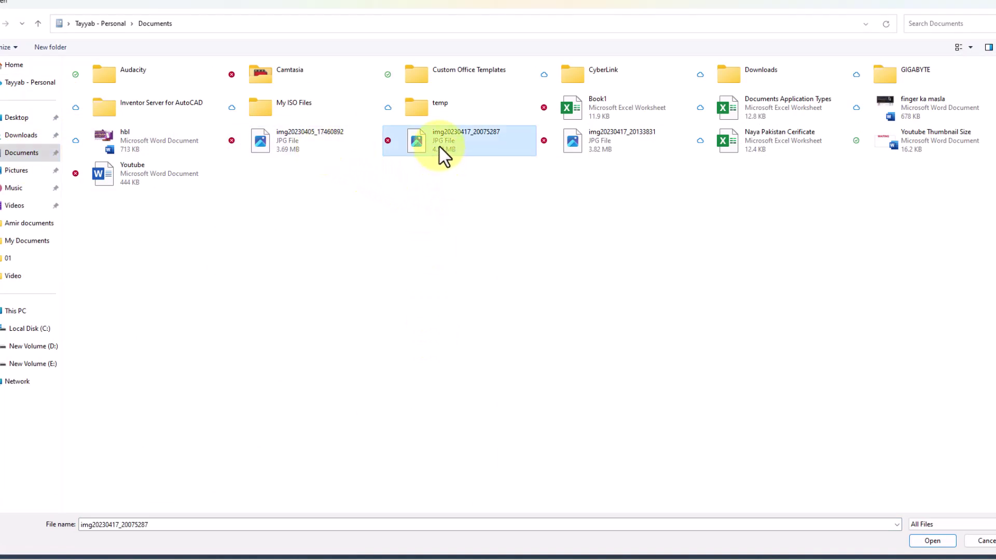
double_click(440, 150)
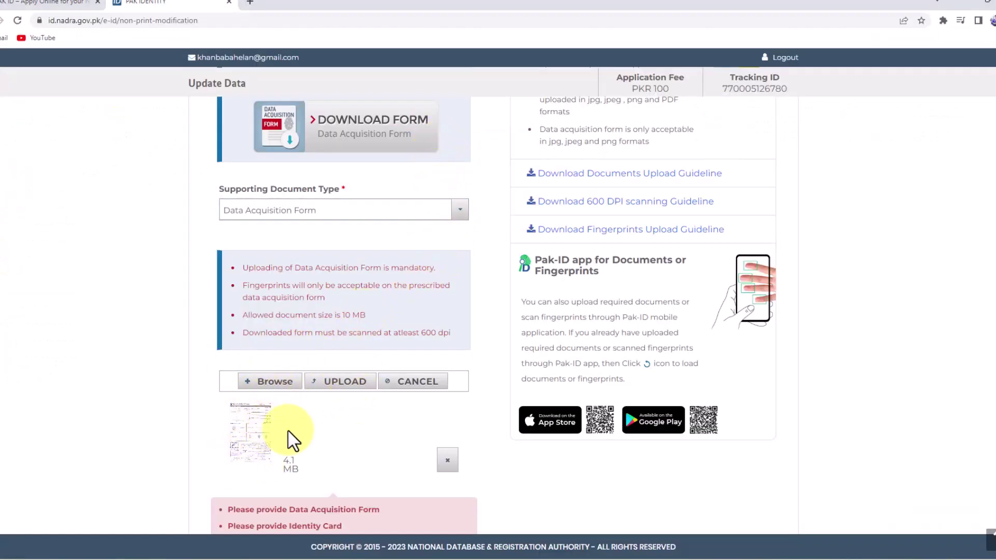
click(343, 382)
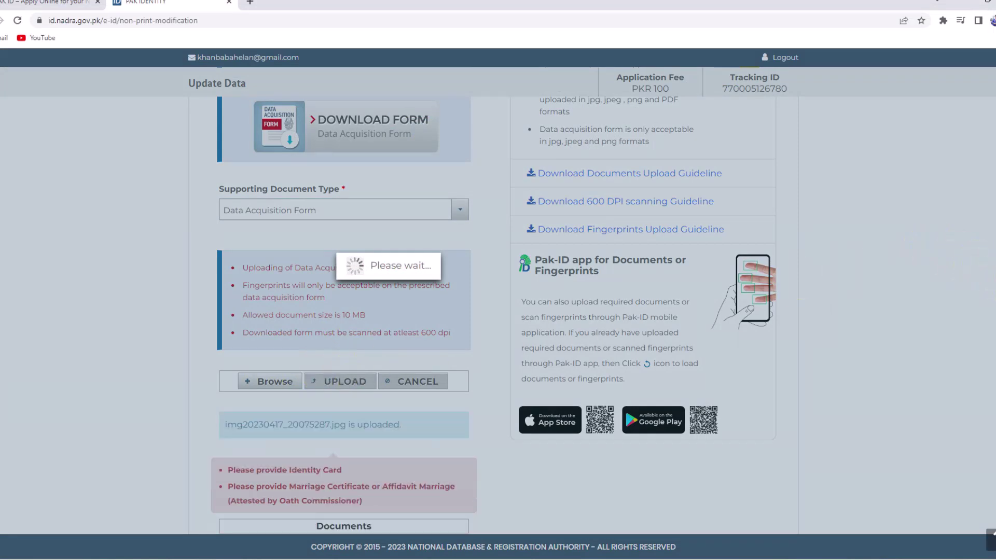
Check the uploaded documents list and read which supporting documents are still required.
scroll(494, 301, down, 3)
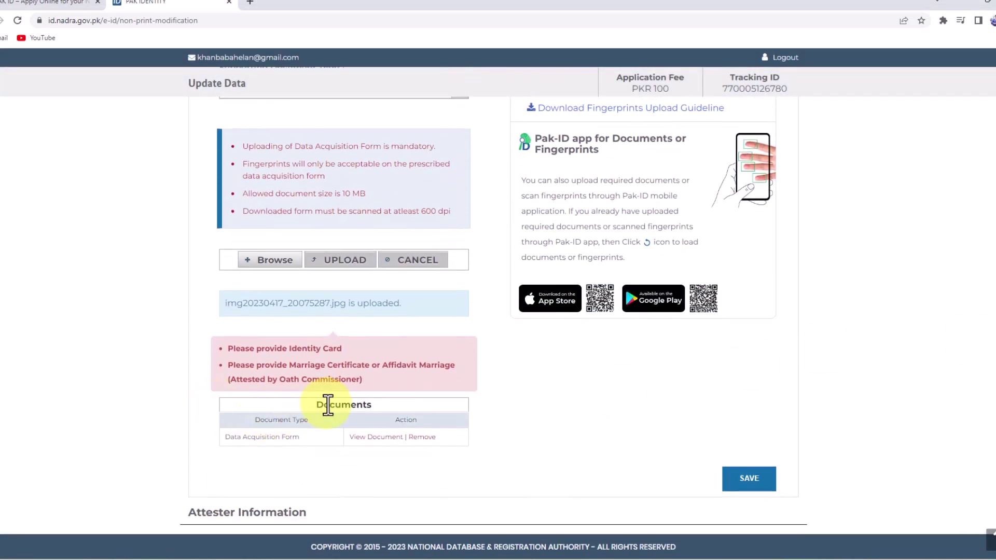
double_click(325, 406)
click(229, 460)
drag(228, 439, 300, 445)
click(310, 459)
scroll(239, 451, up, 1)
drag(234, 398, 343, 405)
click(379, 416)
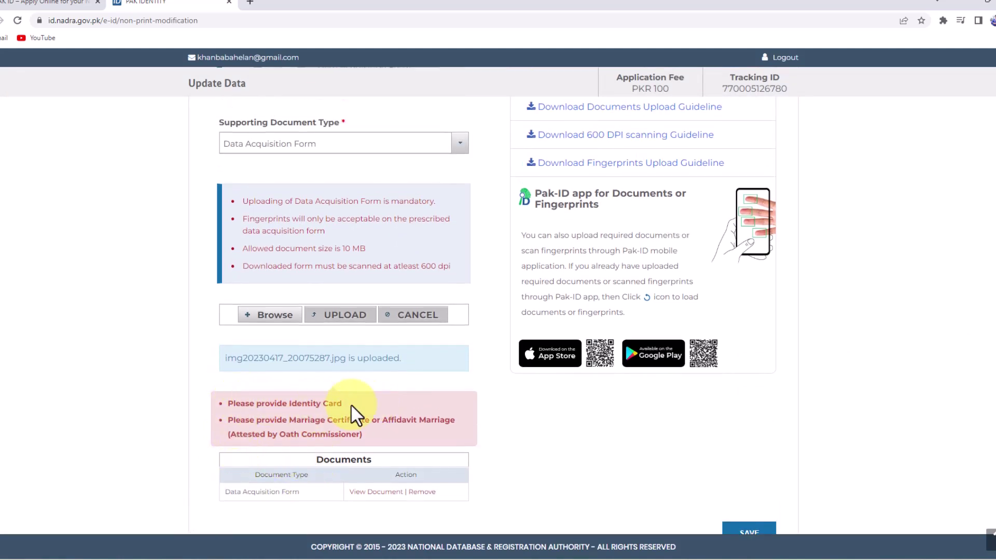
drag(232, 425, 381, 437)
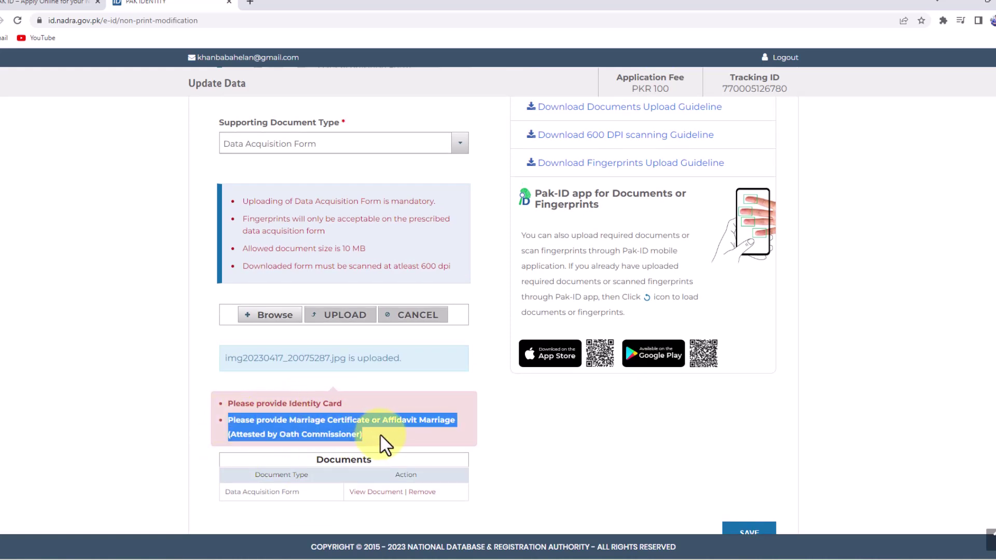
Upload img20230417_20133831 from the Documents folder as the Marriage Certificate supporting document.
click(381, 435)
drag(223, 415, 385, 439)
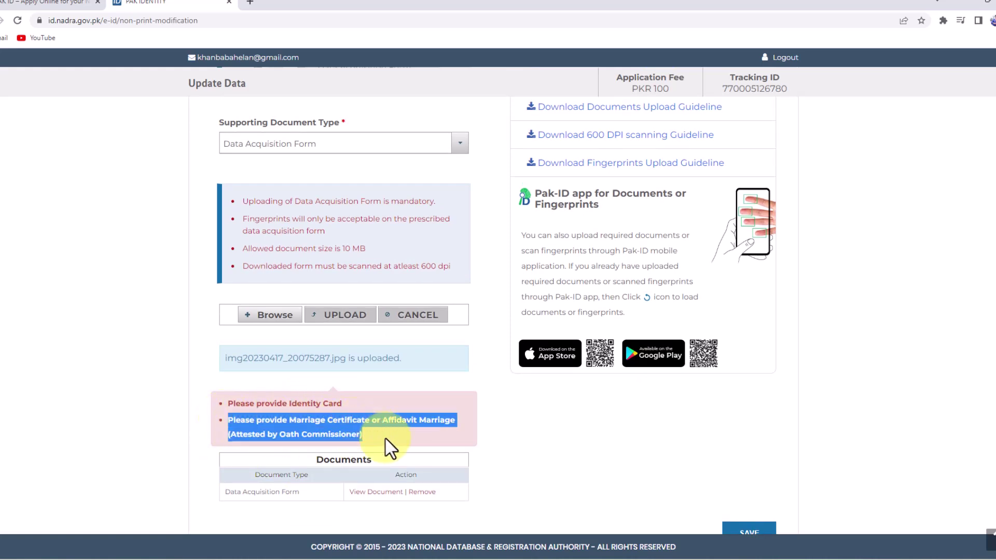
click(390, 447)
click(336, 151)
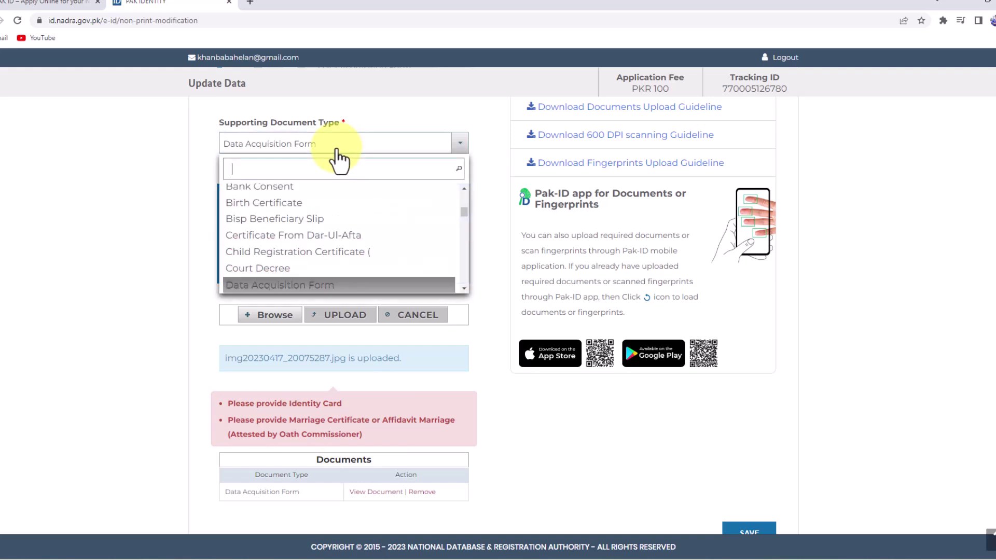
text(MAR)
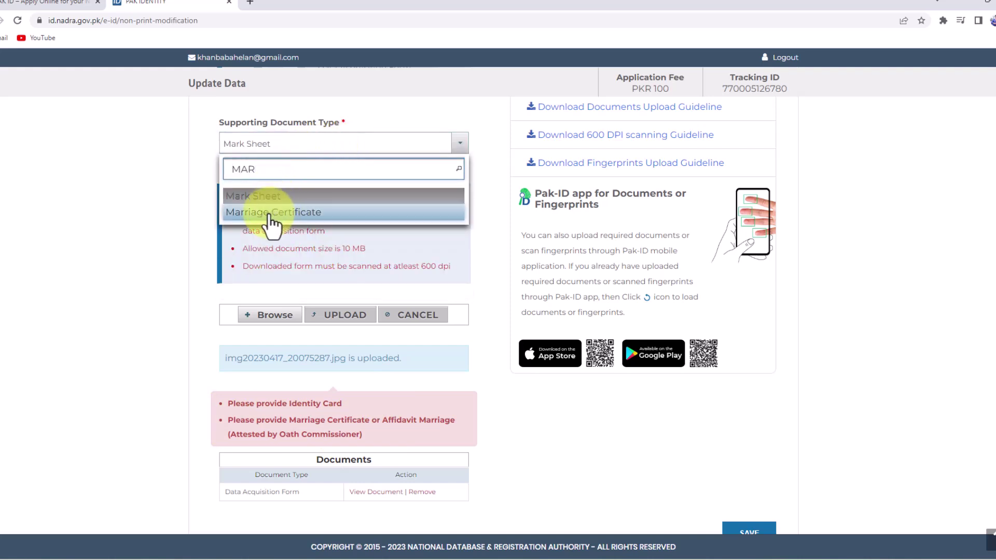
click(273, 214)
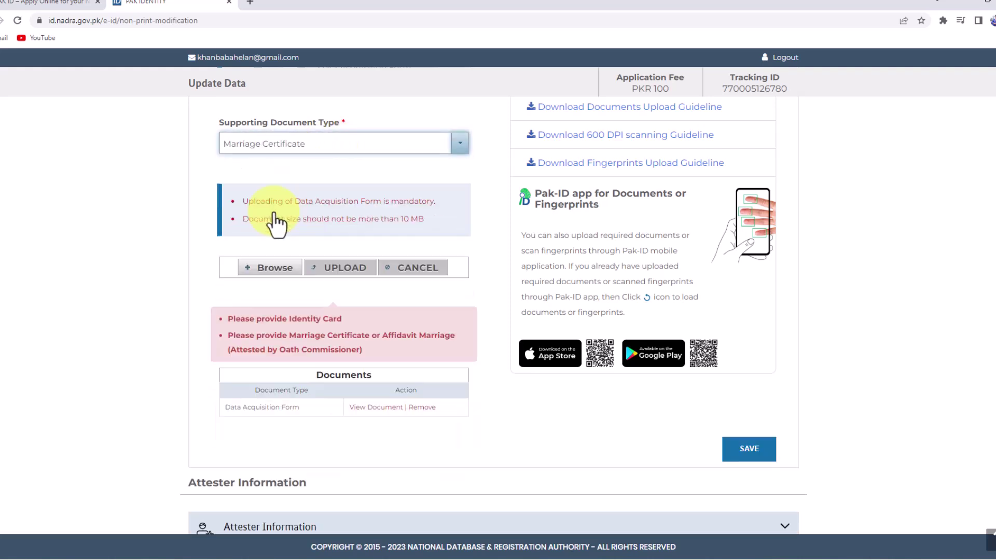
click(271, 277)
click(576, 158)
right_click(578, 161)
click(605, 85)
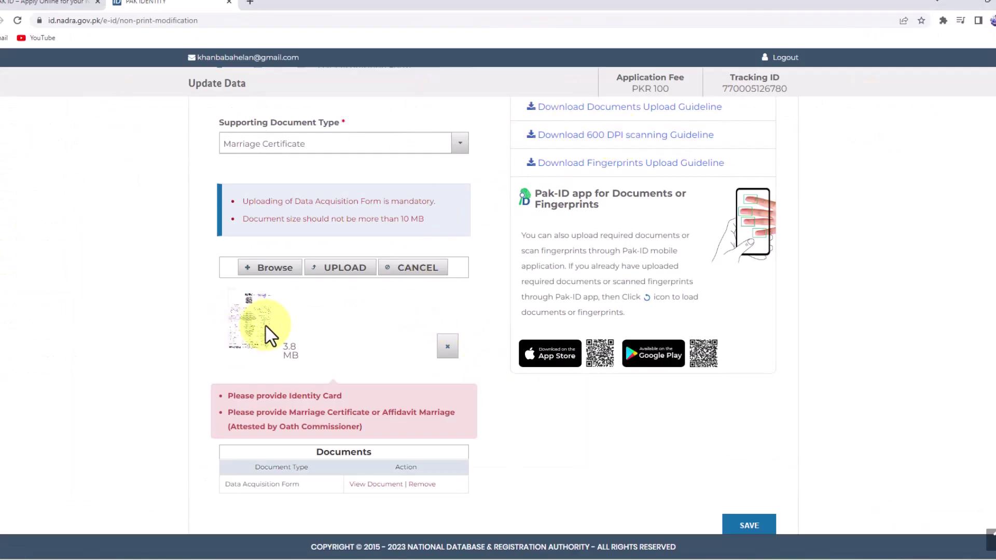
click(337, 270)
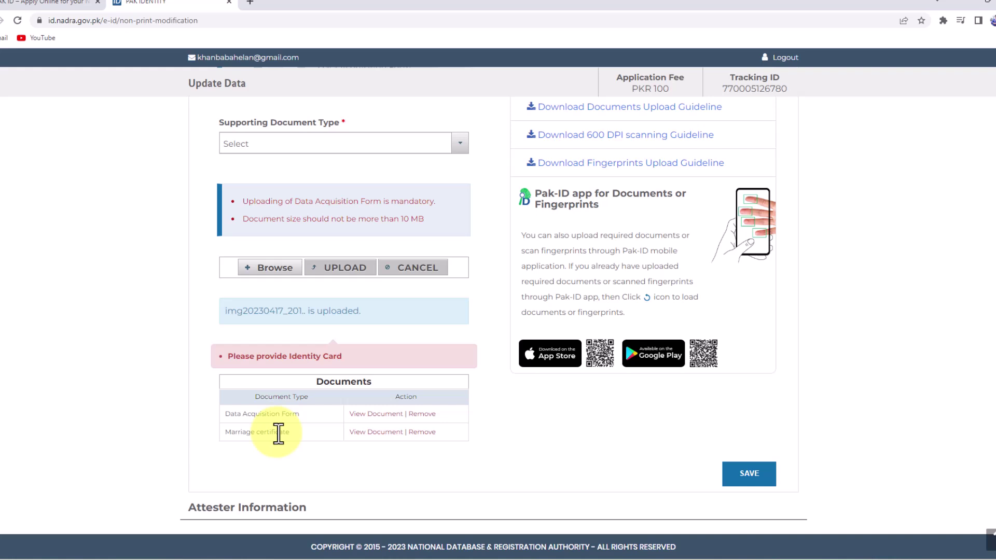
Upload the RJS image from the Desktop folder as the Identity Card supporting document.
click(318, 147)
text(I)
click(283, 212)
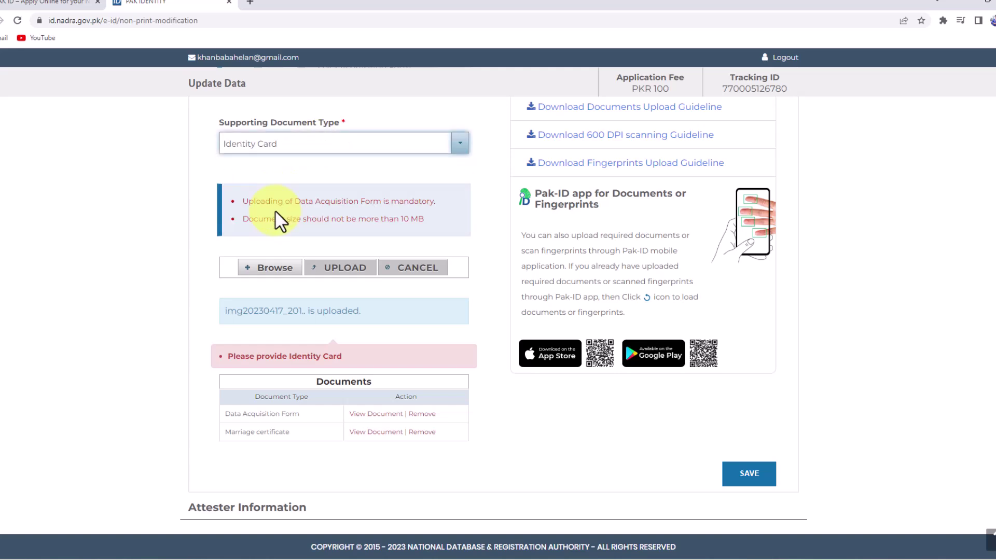
click(267, 269)
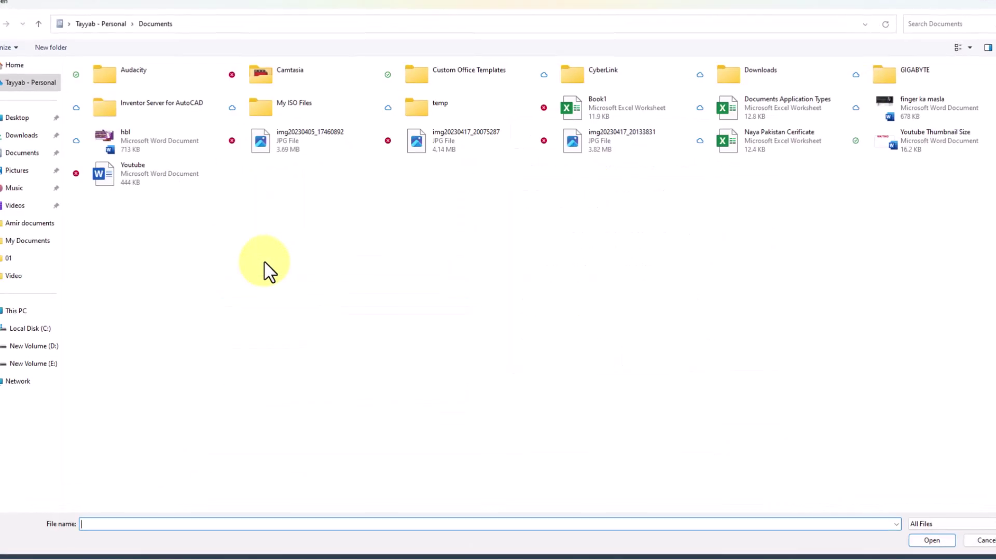
click(47, 118)
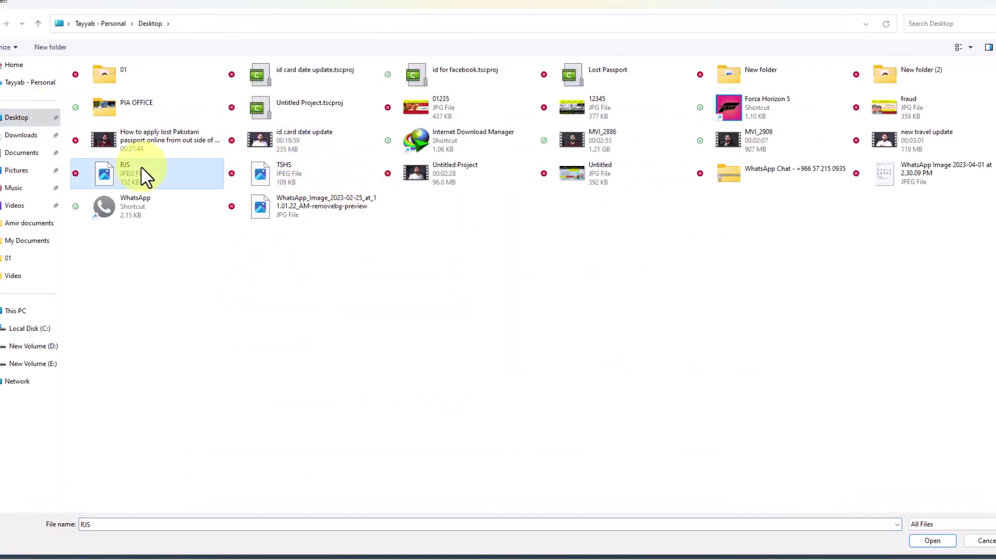
double_click(140, 172)
click(345, 275)
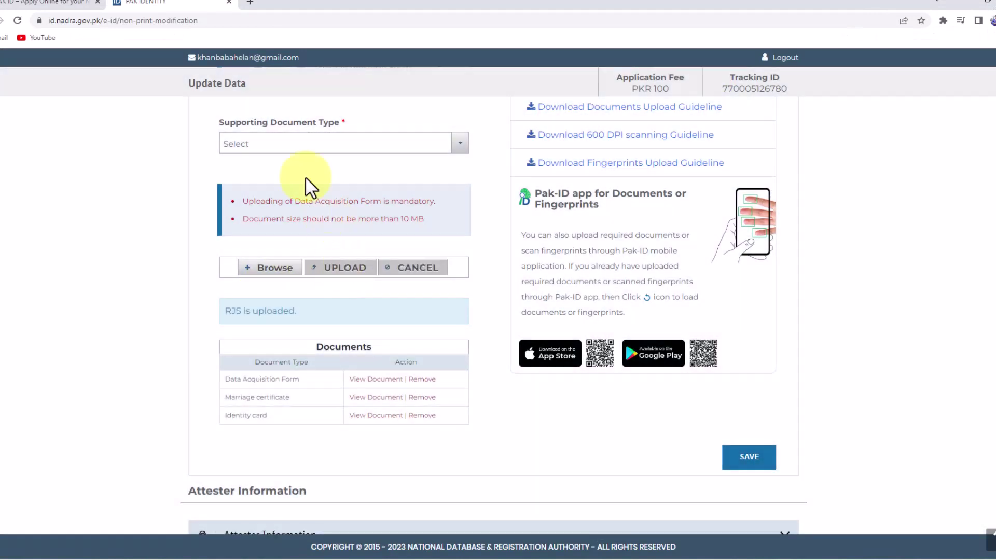
Upload the TSHS image from the Desktop folder as a second Identity Card document.
click(264, 148)
text(ID)
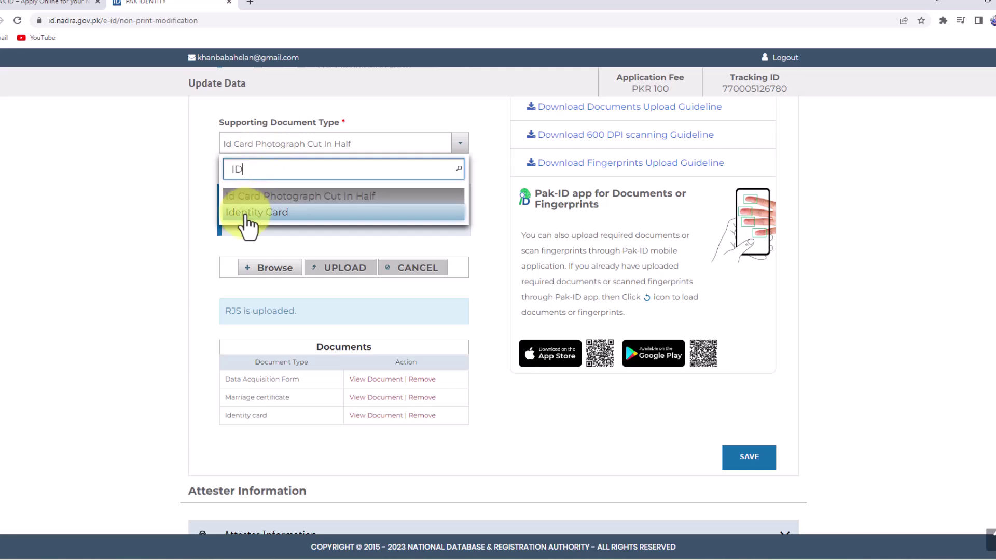
click(250, 212)
click(265, 268)
double_click(291, 179)
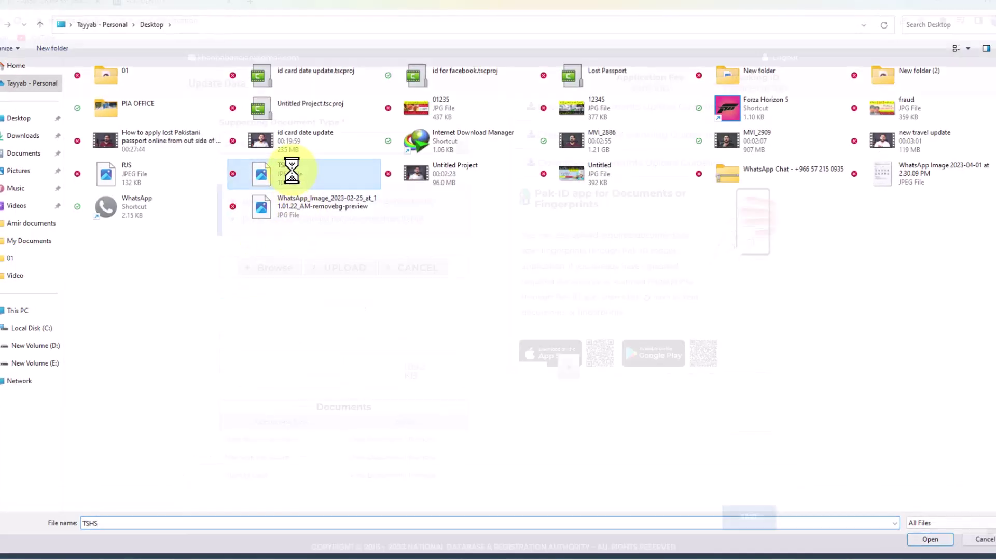
click(350, 271)
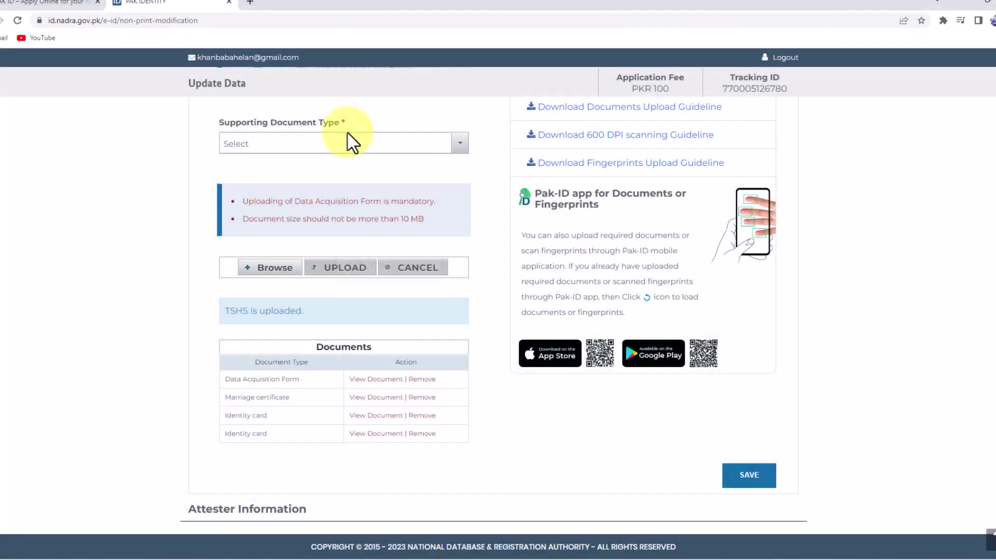
Save the uploaded supporting documents and the completed attester information.
click(752, 478)
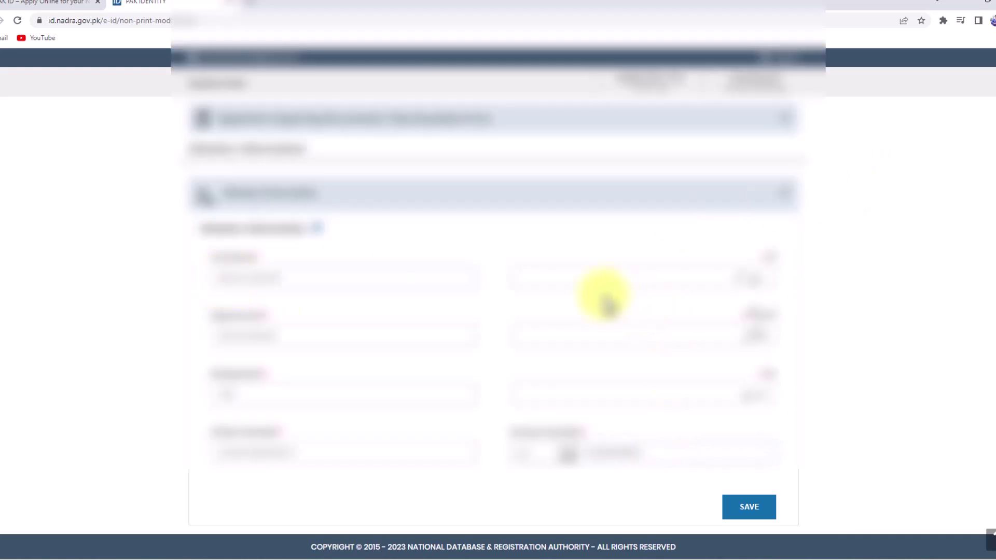
click(757, 512)
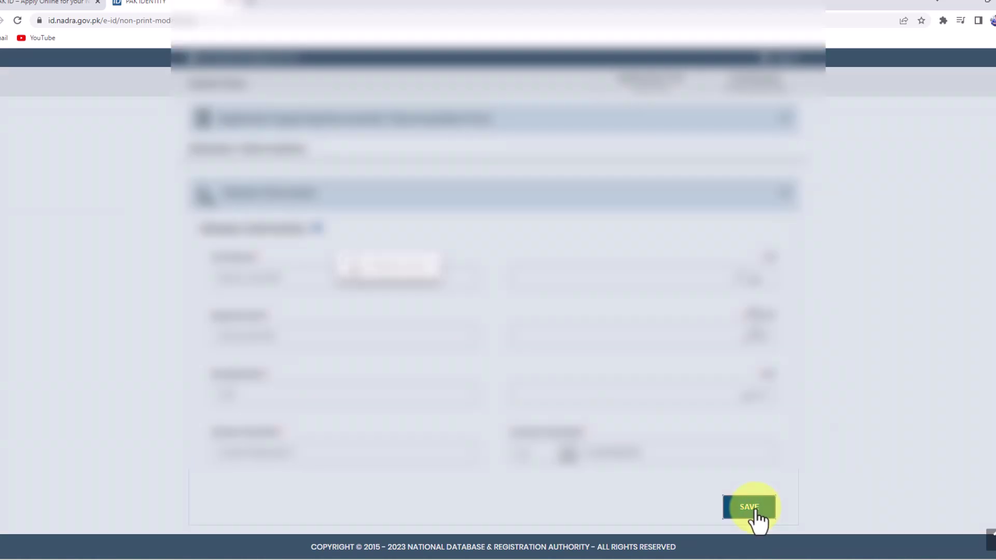
scroll(756, 506, down, 1)
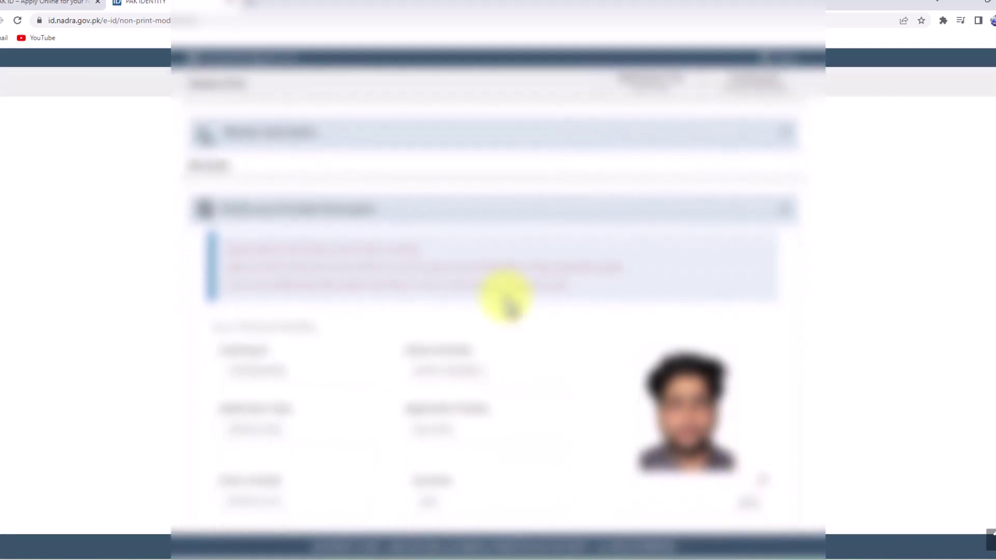